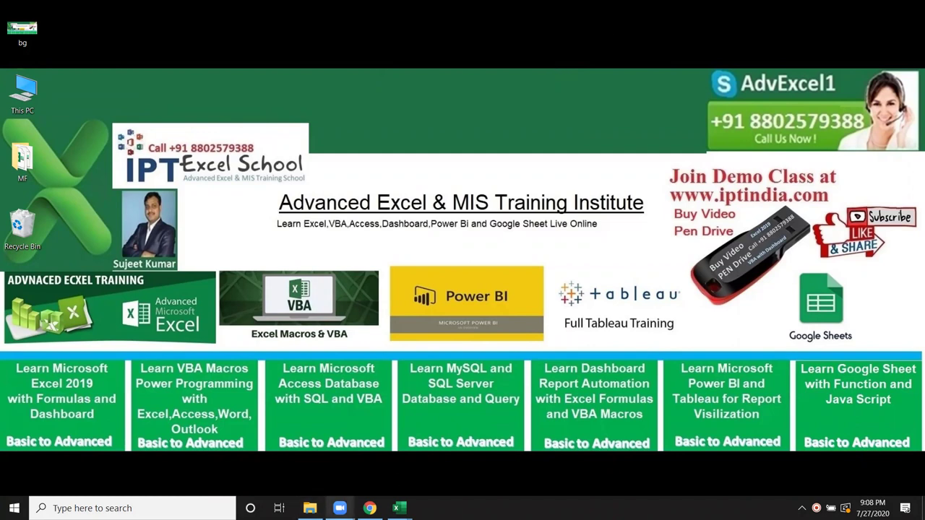
Bring Book2 forward, open the Visual Basic editor, and insert a new module into Book2's project
mouse_move(396, 508)
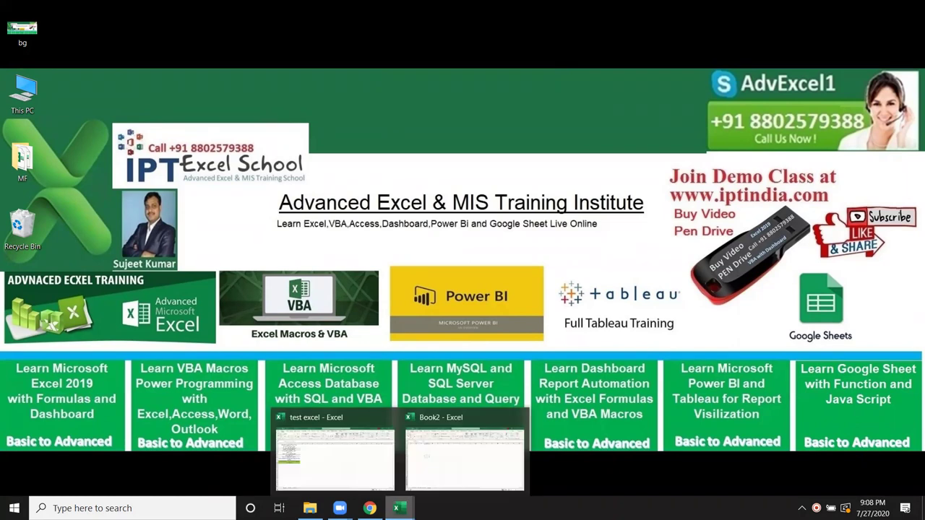
left_click(437, 480)
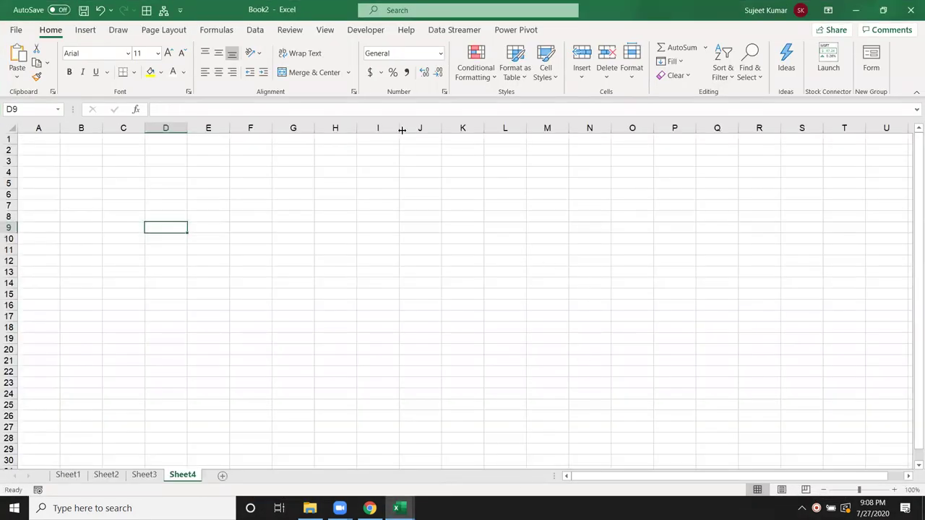
left_click(376, 32)
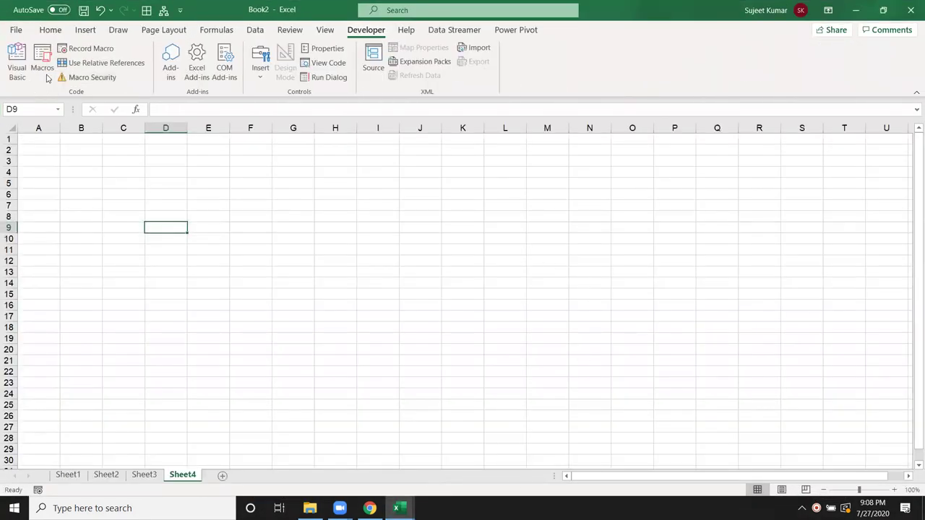
left_click(16, 62)
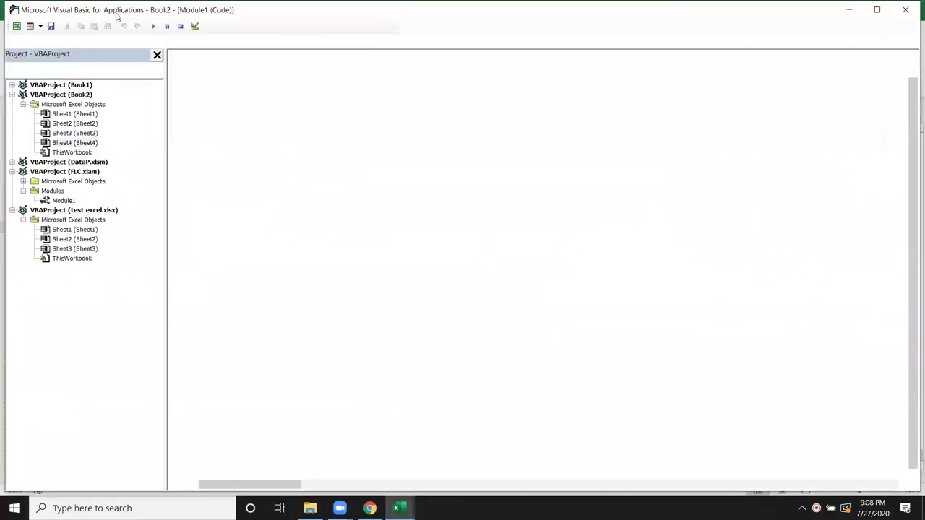
left_click(11, 187)
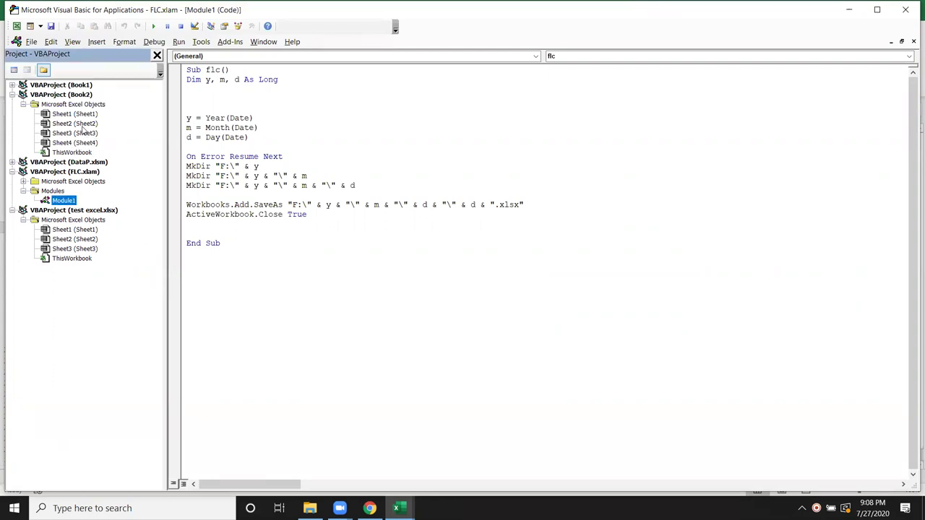
left_click(79, 124)
left_click(96, 42)
left_click(115, 80)
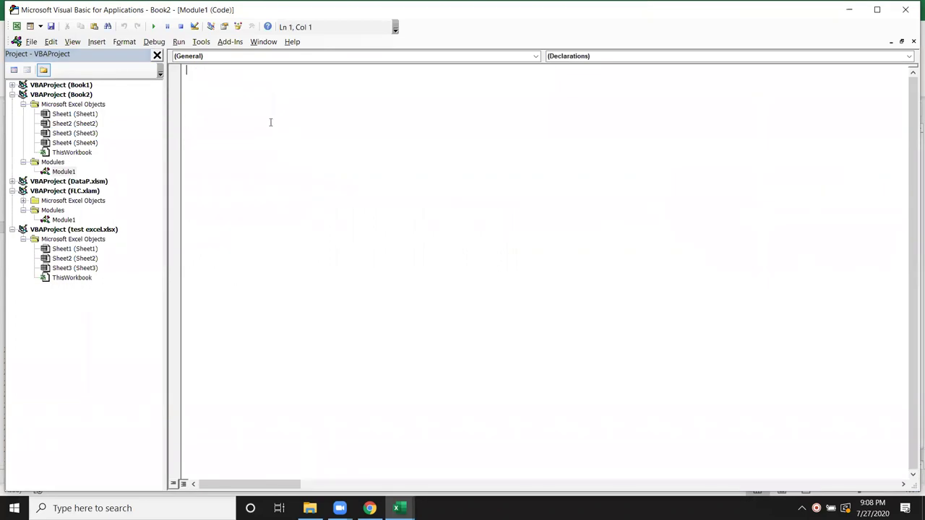
Write macro rr with Dim r As Variant and r = InputBox("Please Enter "), then test-run it
type("sub rr")
type("()")
key("Return")
key("Return")
key("Return")
key("Up")
type("dim r as ver")
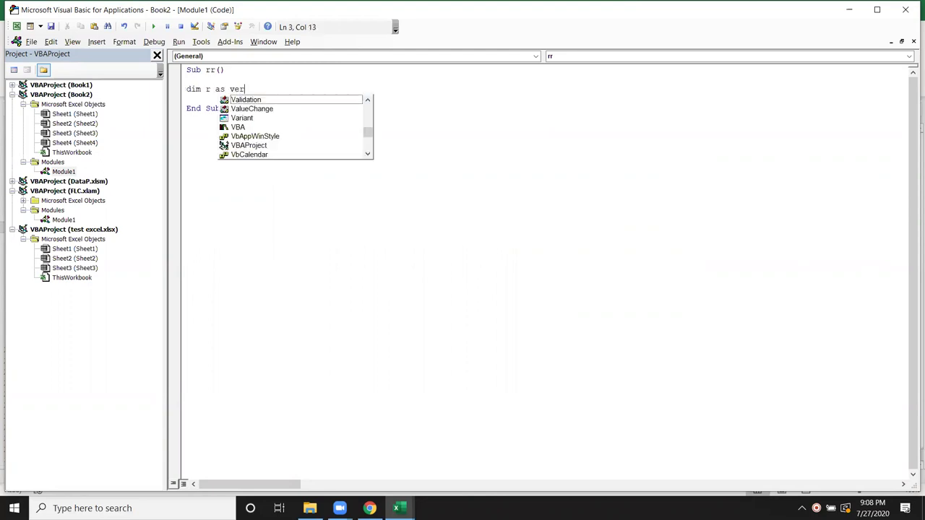
key("Down")
key("Down")
key("Return")
key("Return")
type("r=inputbox(\"")
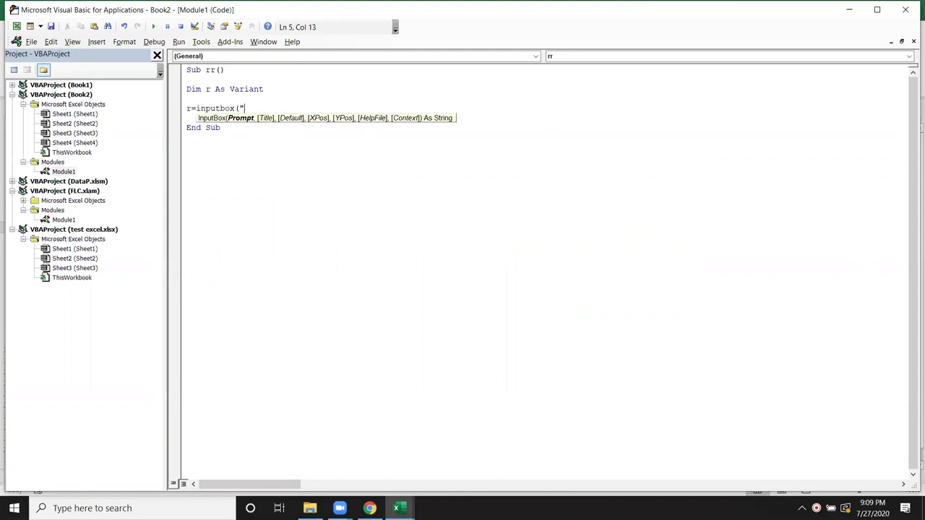
type("Please Enter ")
type("\"")
key("Return")
left_click(154, 26)
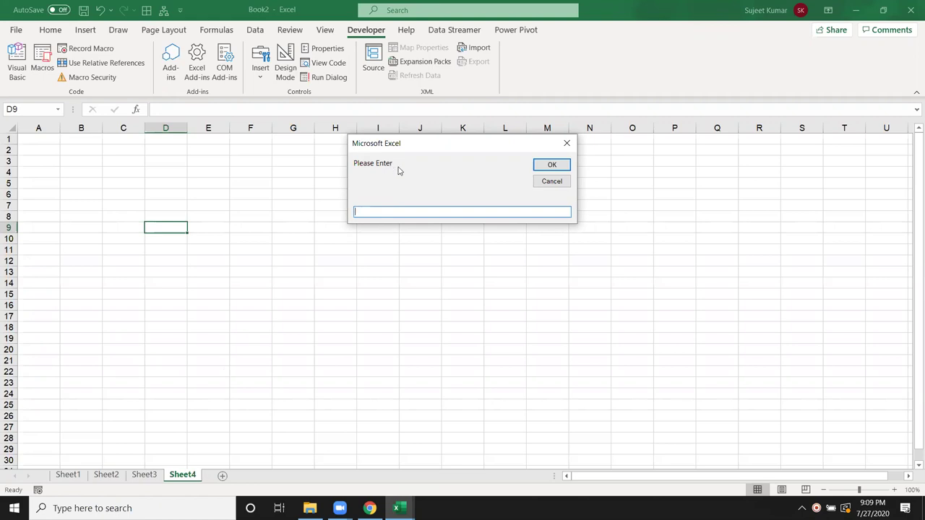
left_click(565, 147)
Back on Sheet4, enter the headers Q1, Q and Ans in A1:C1
key("alt+F11")
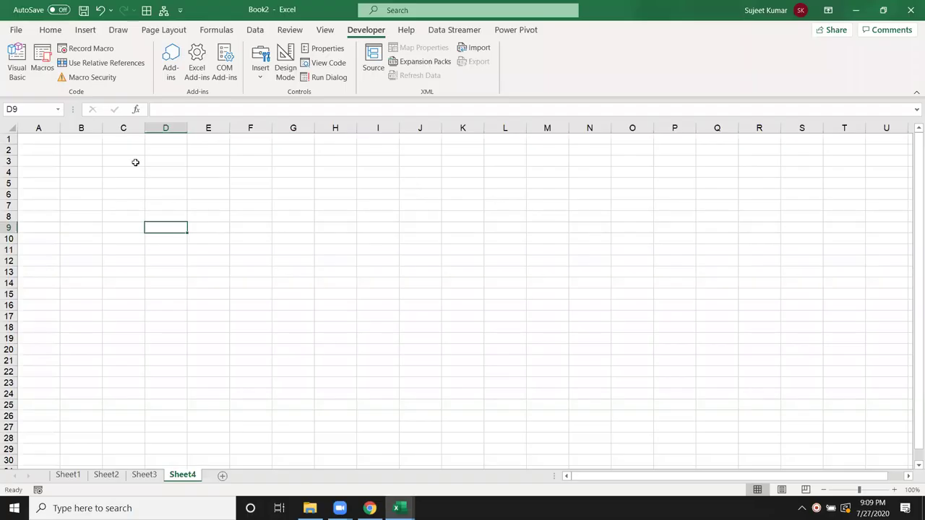
left_click(40, 140)
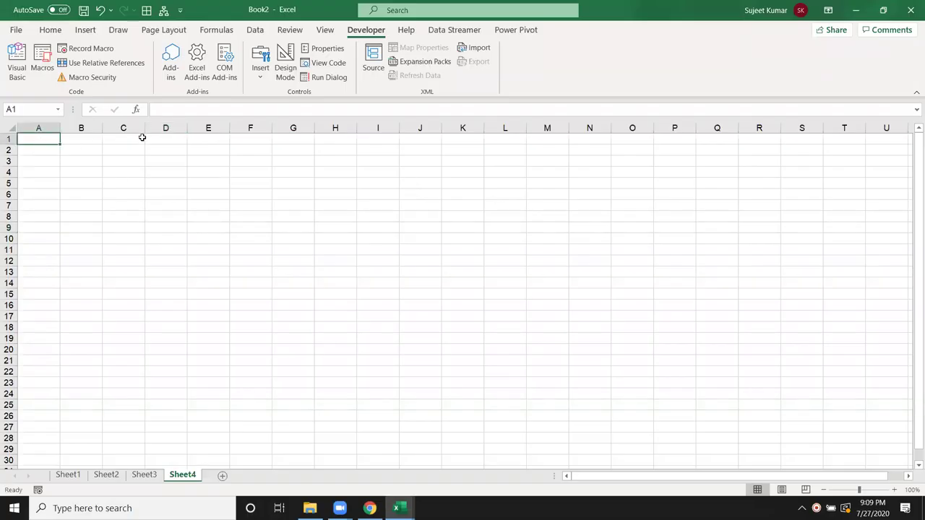
type("Q1")
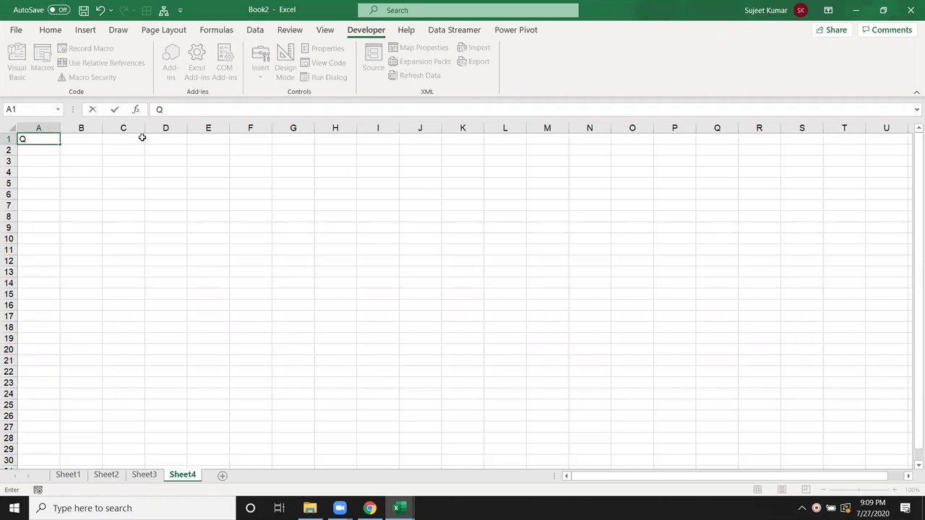
key("Tab")
type("Q")
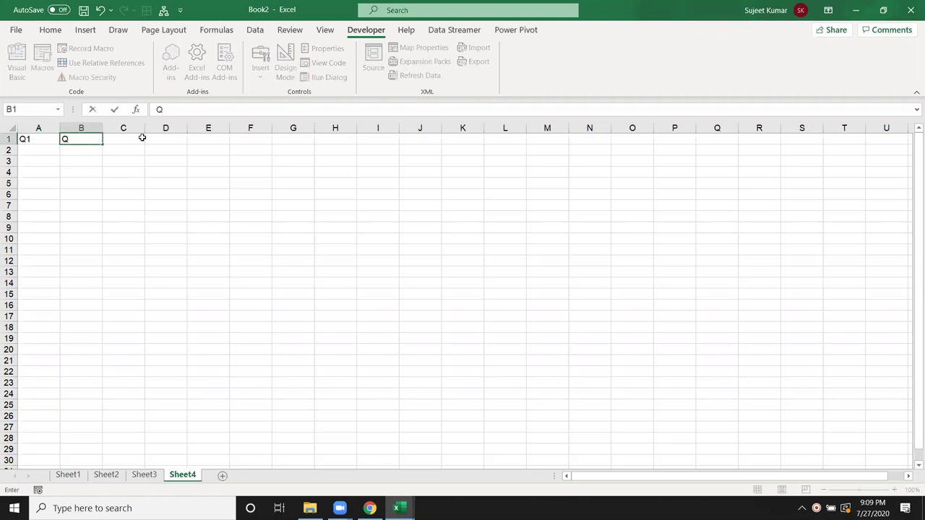
key("Tab")
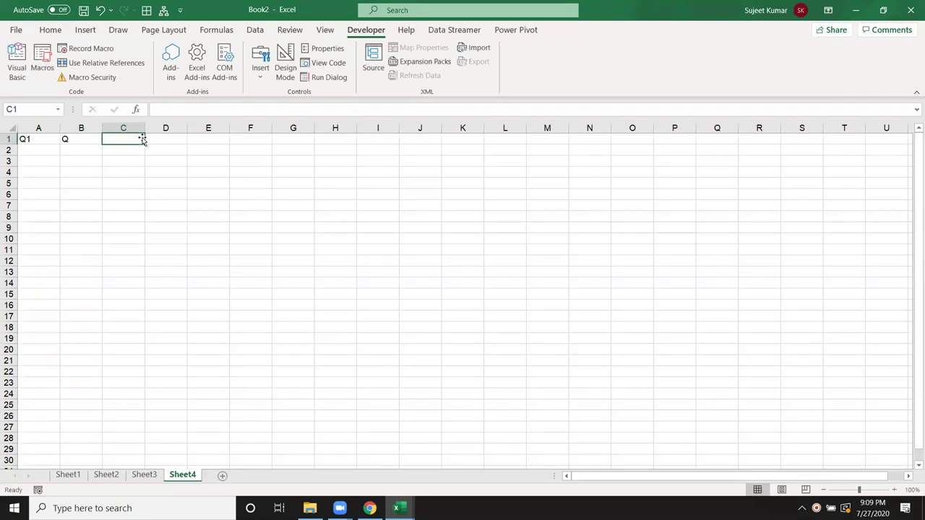
type("Ans")
key("Return")
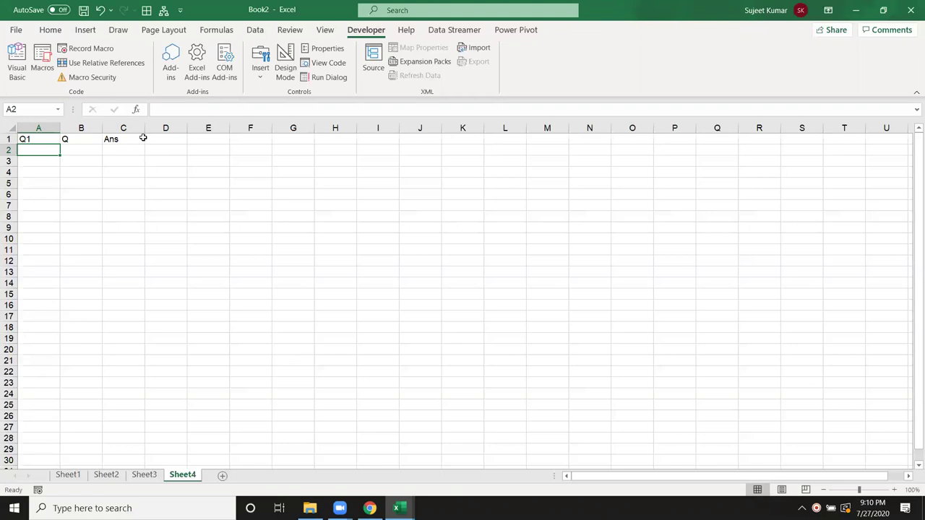
Enter 1 in A2 and change the A1 header to Q No
type("1")
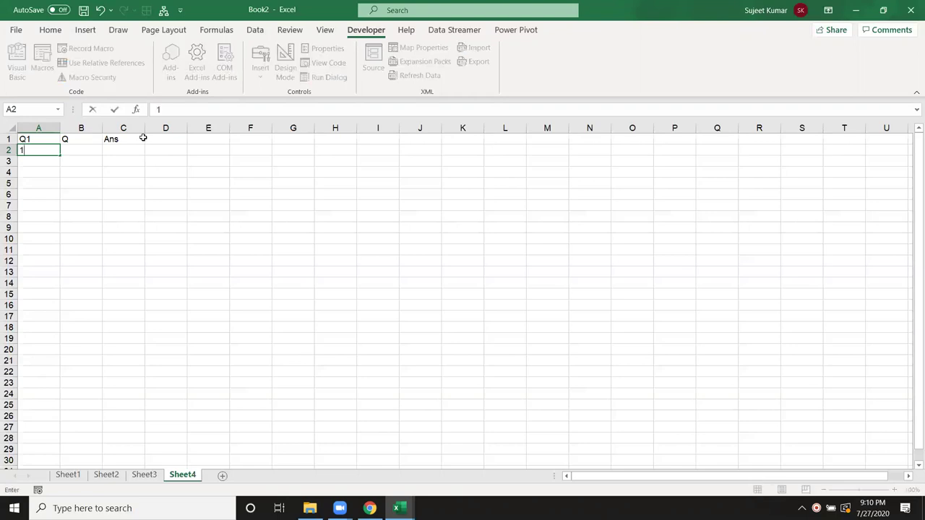
key("Tab")
key("Up")
key("Left")
type("Q")
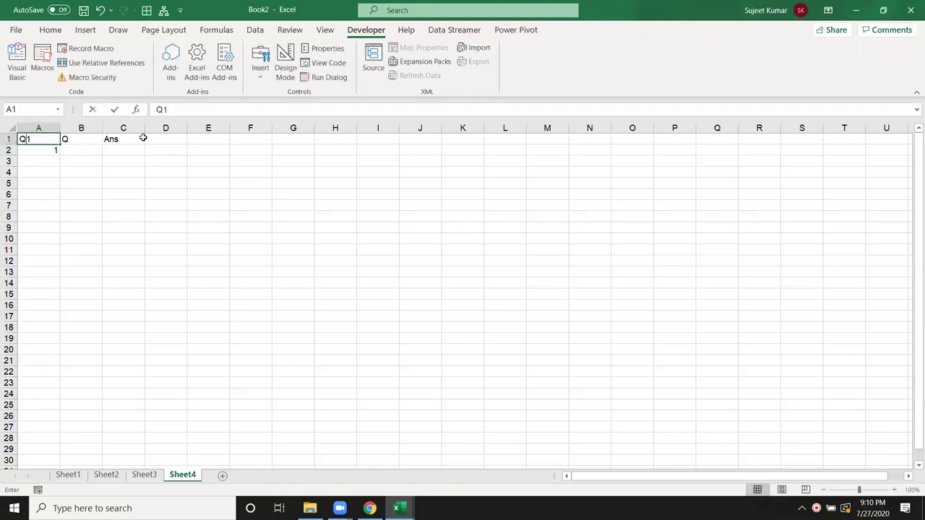
type(" No")
key("Return")
Type 'What is VBA File Extention' in B2 and autofit column B
key("Up")
key("Right")
key("Down")
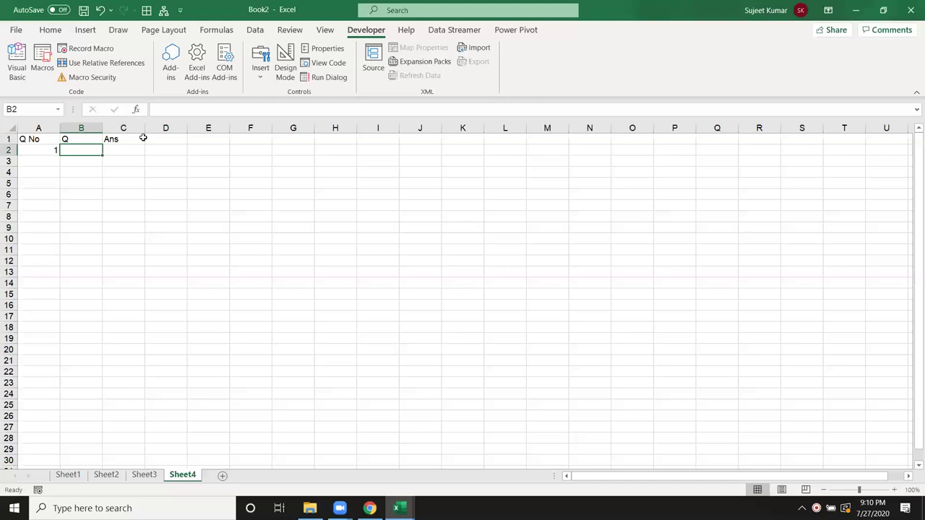
type("What is ")
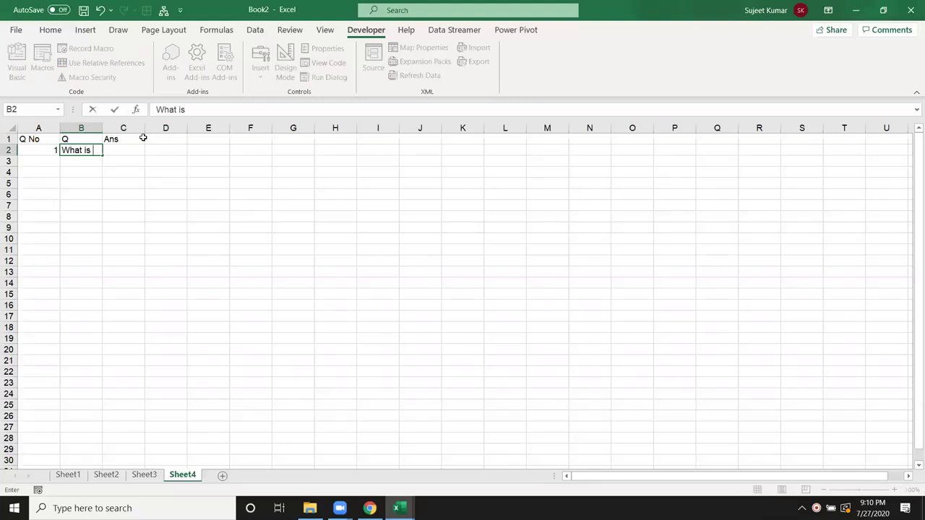
type("VB")
type("A F")
type("iles")
key("BackSpace")
type("Extention")
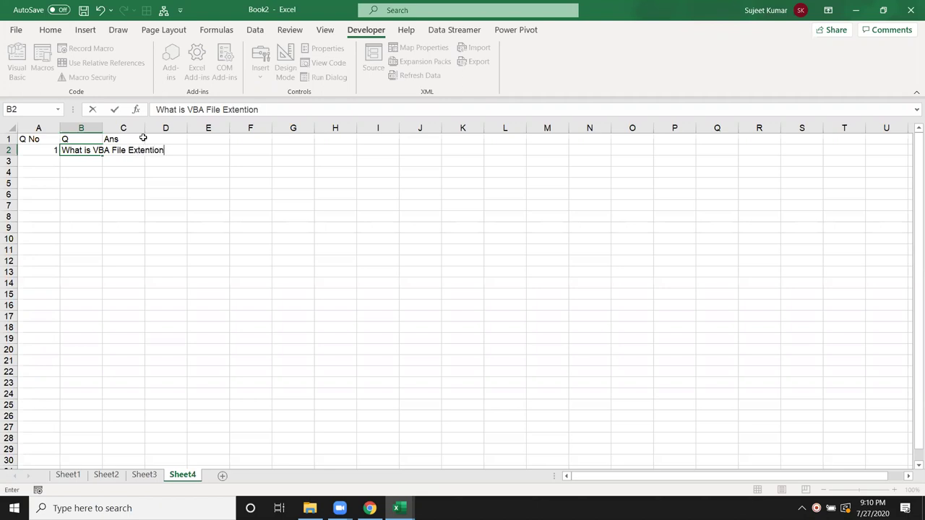
key("Return")
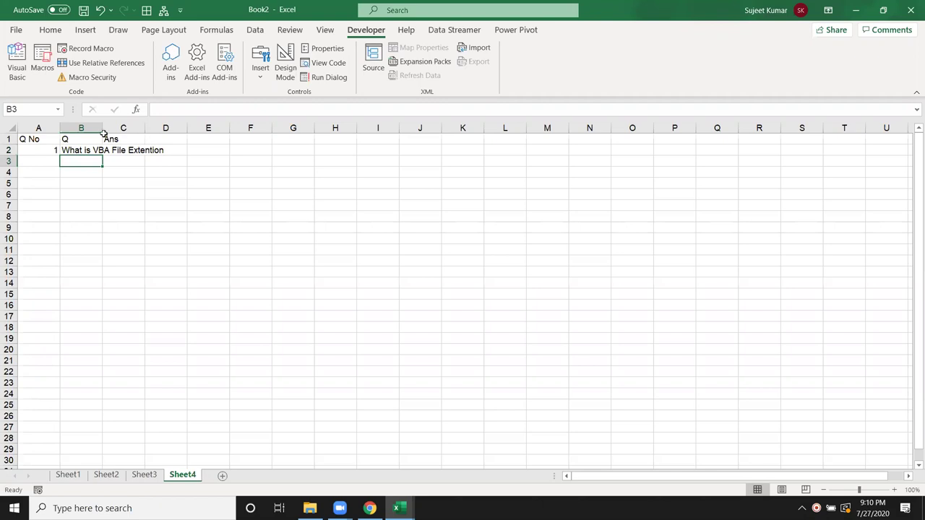
double_click(103, 128)
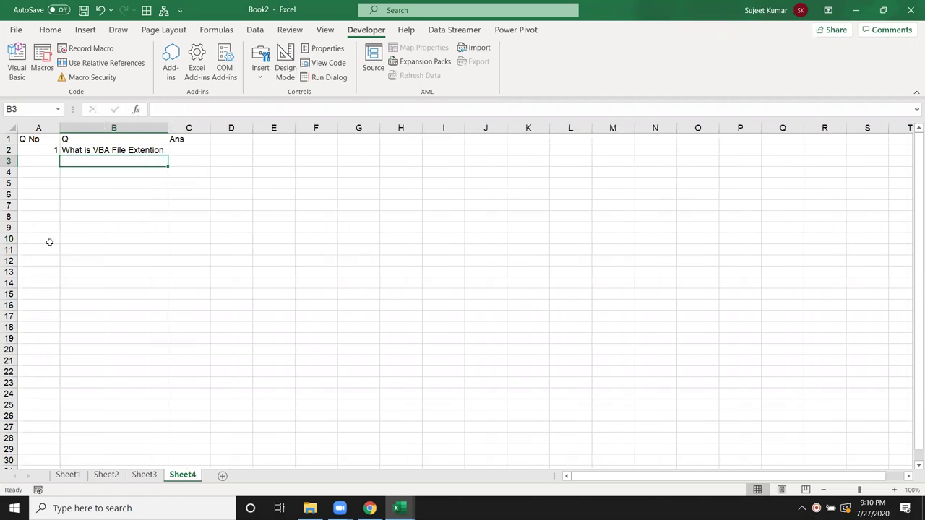
left_click(214, 139)
left_click(207, 150)
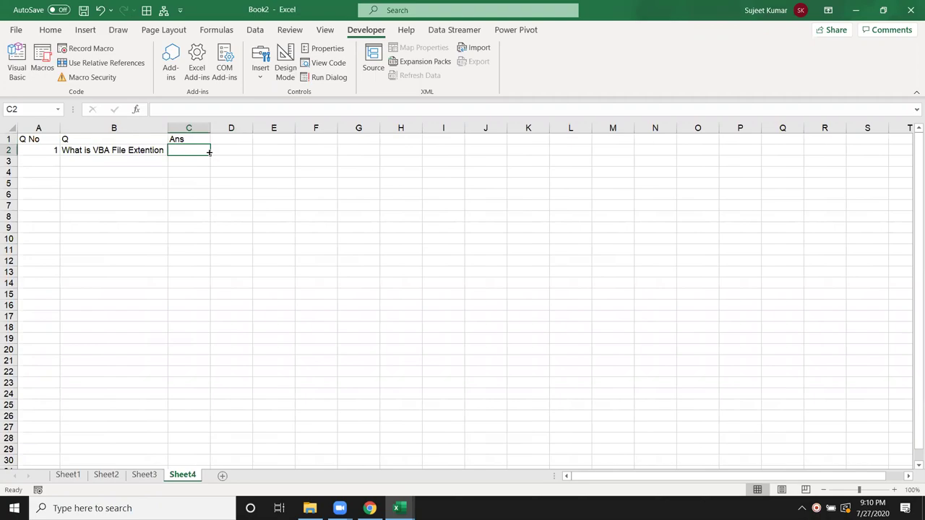
key("alt+F11")
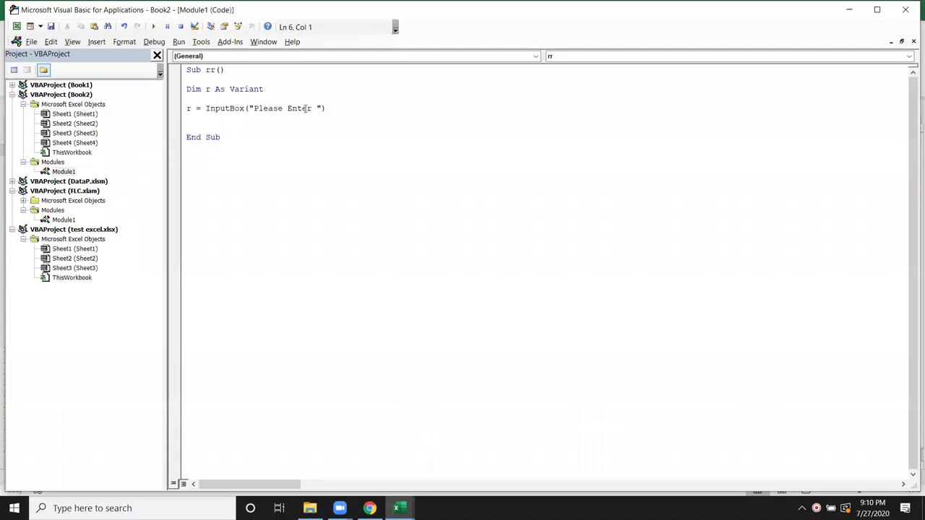
Replace the 'Please Enter ' prompt so the line reads r = InputBox(range("B2")
left_click_drag(322, 109, 250, 108)
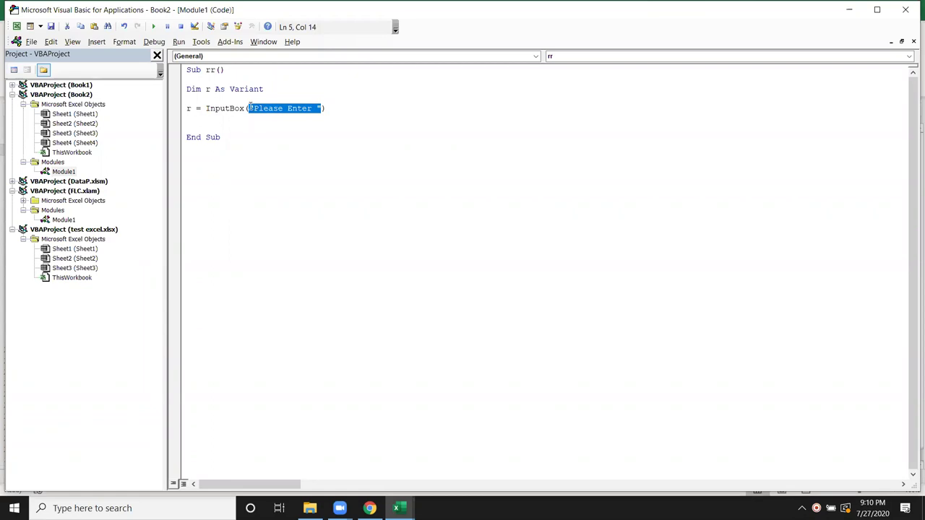
key("Delete")
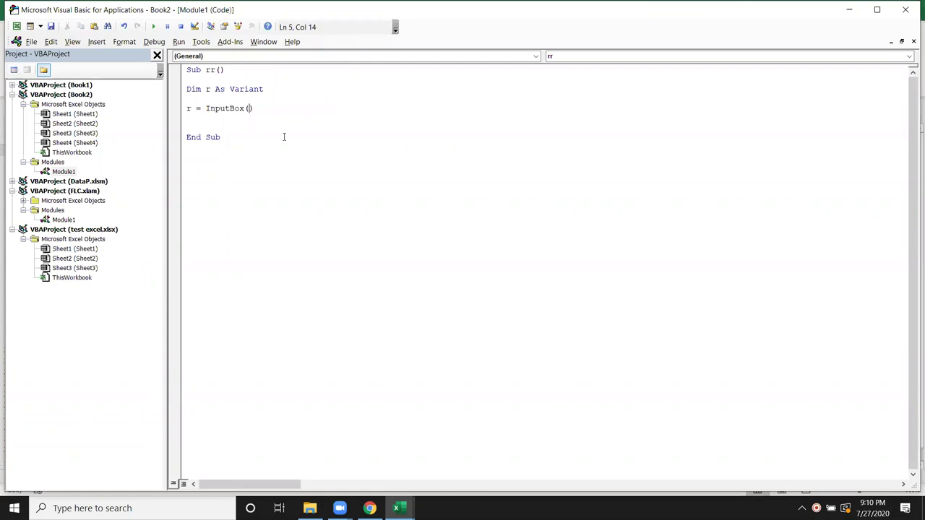
type("range()")
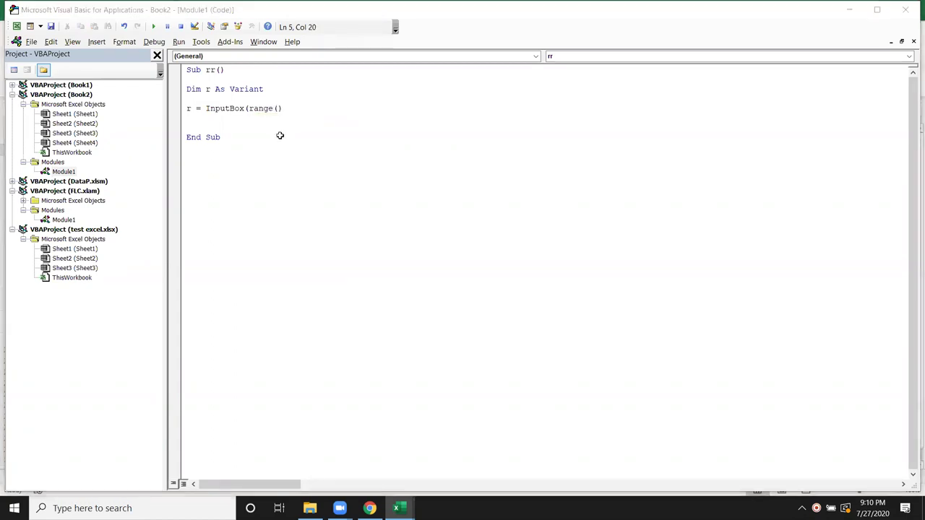
key("alt+F11")
key("alt+F11")
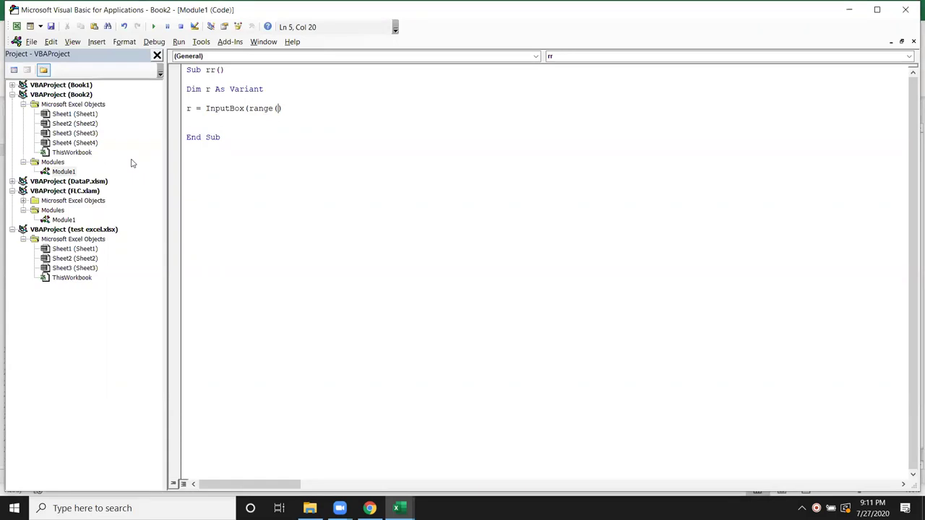
type("range")
type("(\"A1")
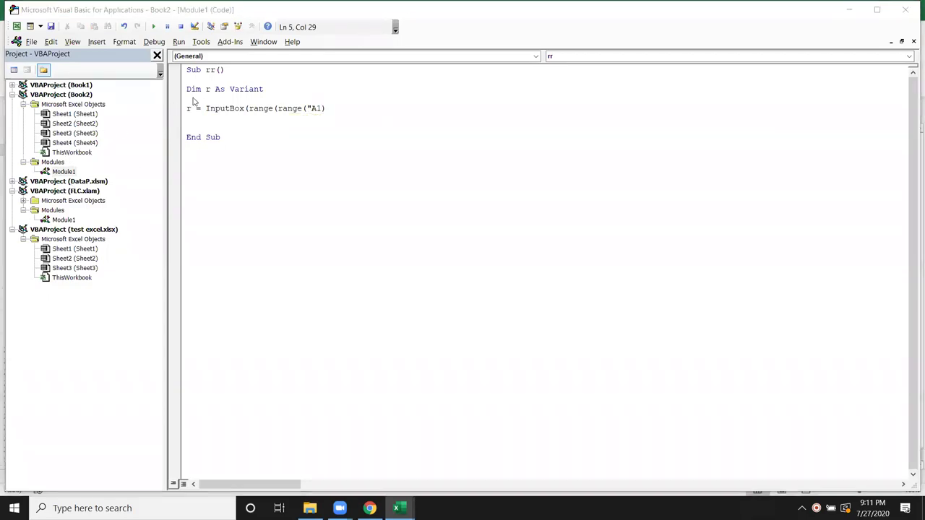
left_click(318, 108)
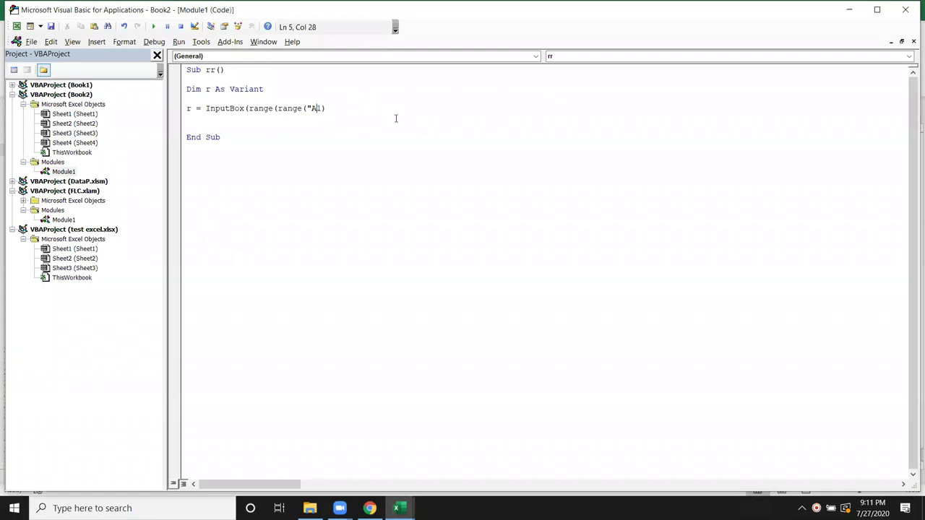
key("BackSpace")
key("BackSpace")
type("B2")
type("\"")
type(")")
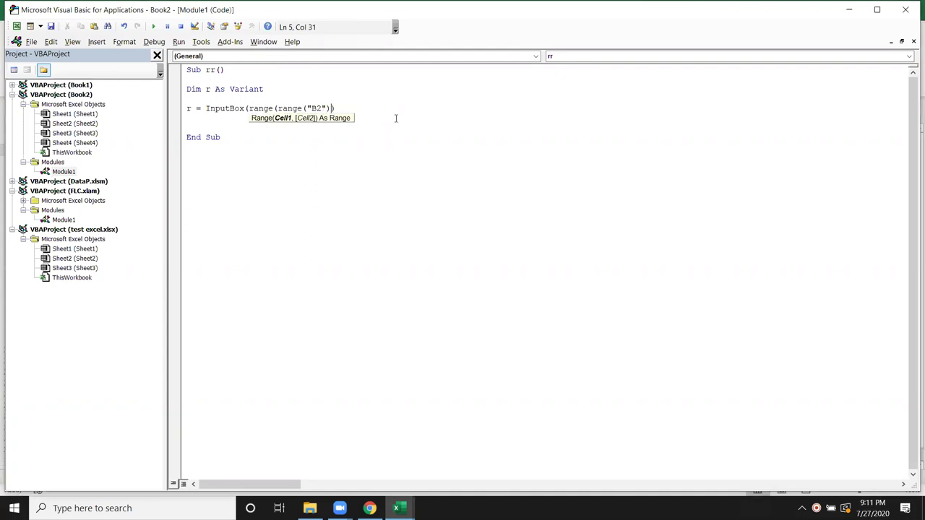
type(")")
key("Left")
key("Left")
key("Left")
key("Left")
key("Left")
key("Left")
key("Left")
key("BackSpace")
key("BackSpace")
key("BackSpace")
key("BackSpace")
key("BackSpace")
key("BackSpace")
key("Right")
key("Right")
key("Right")
key("Right")
key("Right")
key("Right")
key("BackSpace")
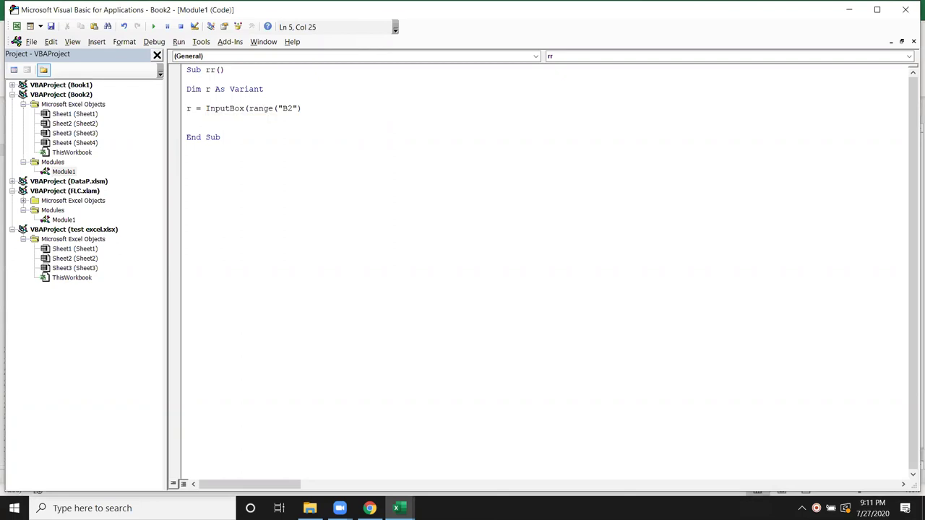
Finish the line as InputBox(Range("B2").Value, "Q" & Range("A1").Value) and run rr
type(".Valu")
key("Tab")
type(",")
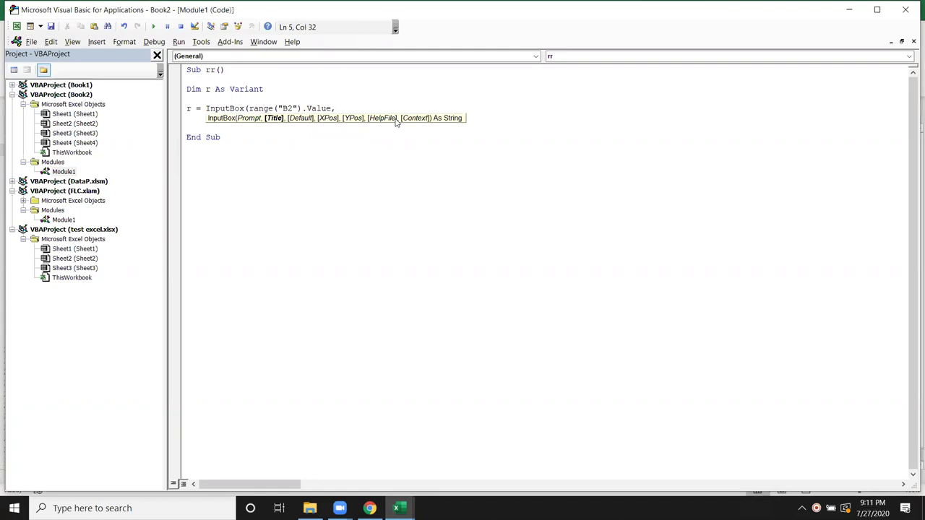
type("\"")
type("Q\" & ")
type("range(\"A1\").va")
key("Tab")
type(")")
key("Return")
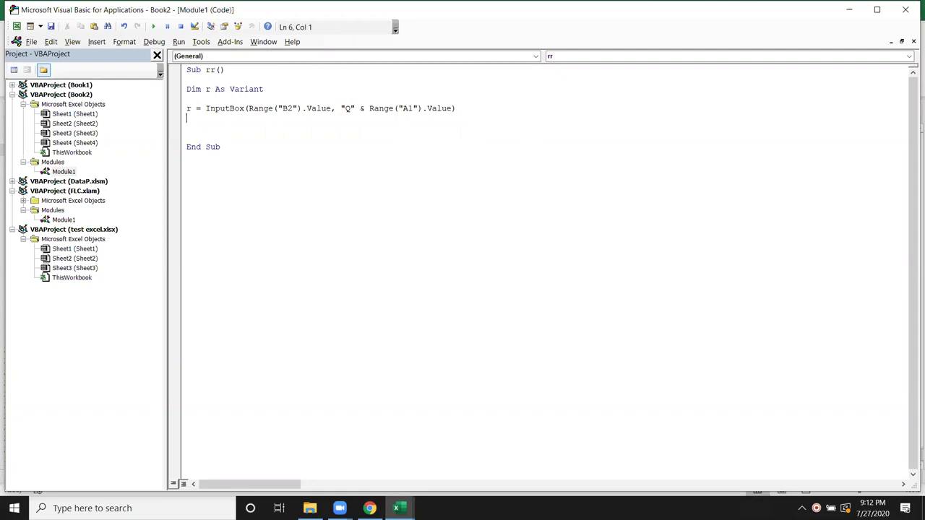
key("Down")
left_click(153, 27)
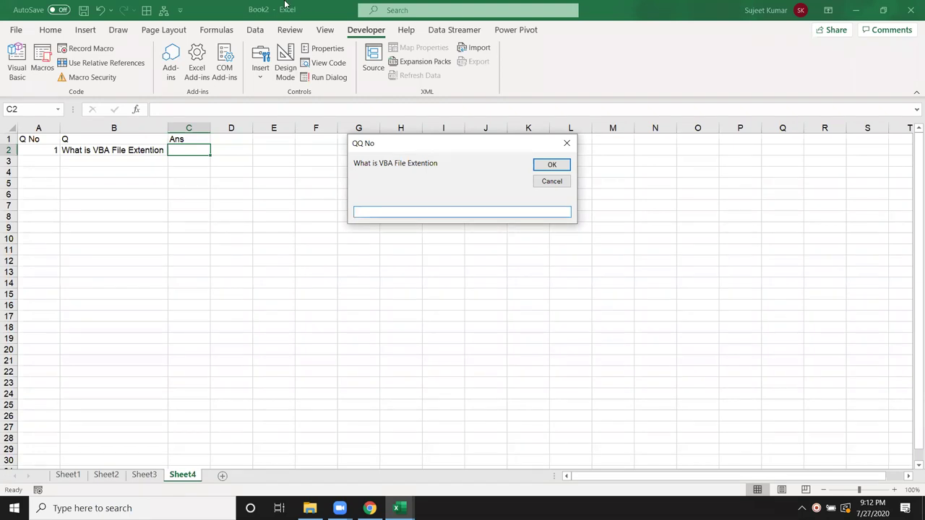
Change the title reference from A1 to A2 and rerun rr to show the Q1 title
left_click(619, 295)
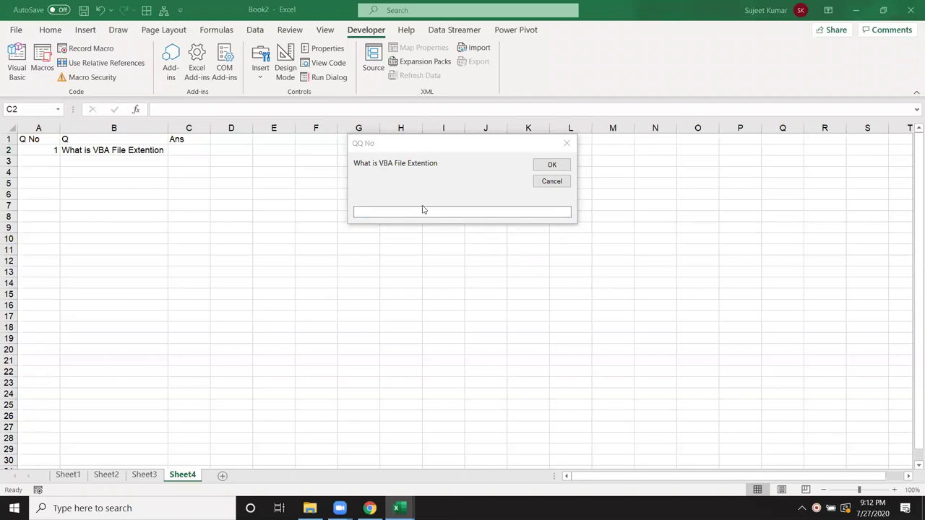
left_click(361, 153)
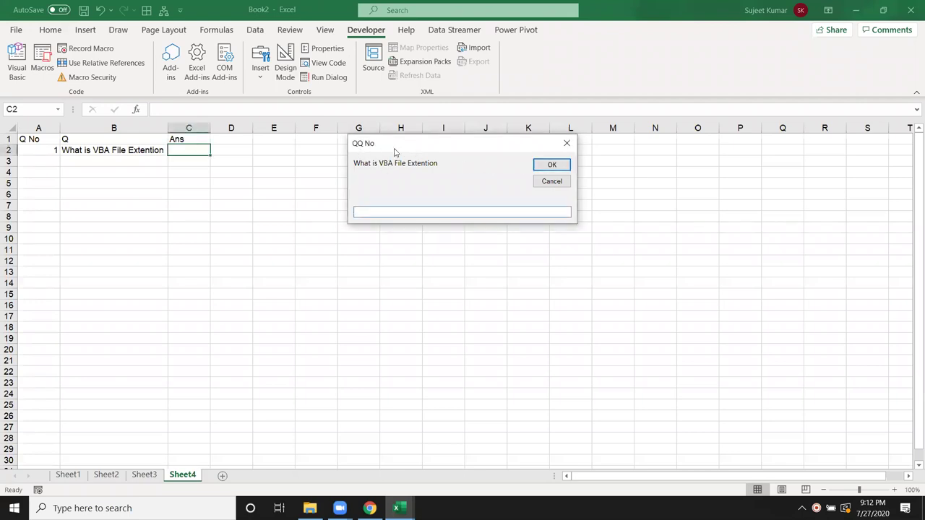
left_click(567, 145)
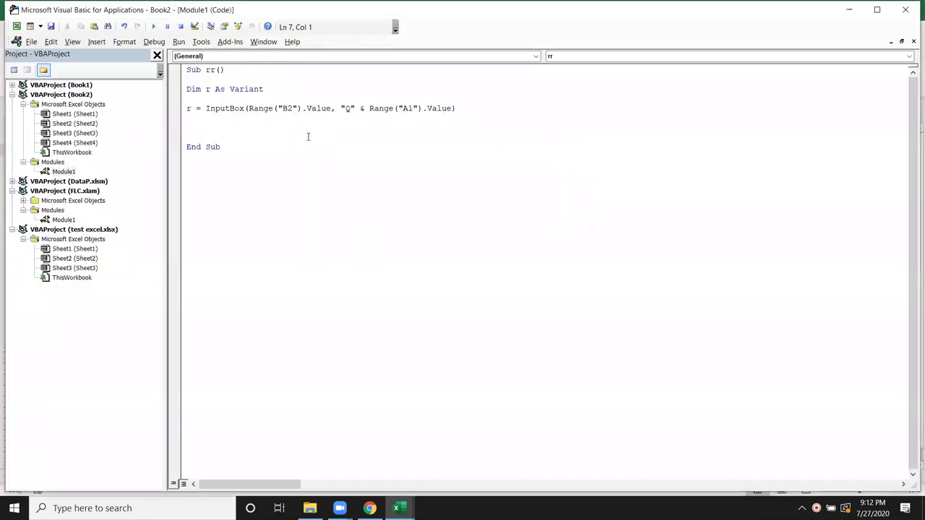
left_click(410, 108)
key("BackSpace")
type("2")
left_click(429, 118)
left_click(151, 26)
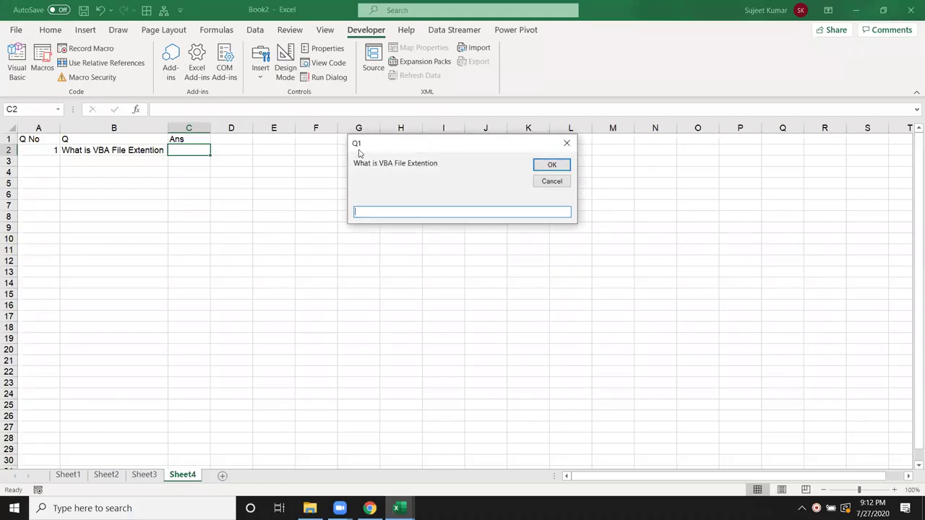
left_click(566, 142)
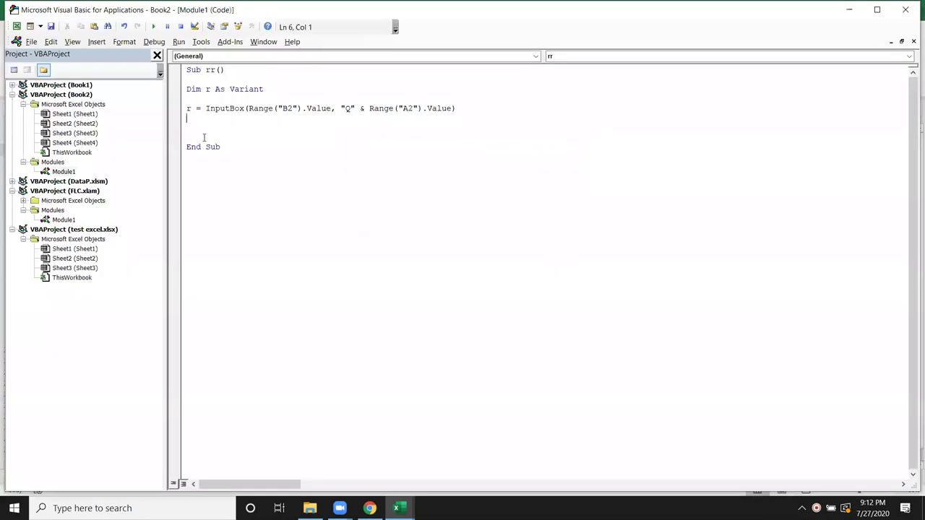
Clear the Ans heading from cell C1 on the worksheet
key("alt+F11")
left_click(188, 137)
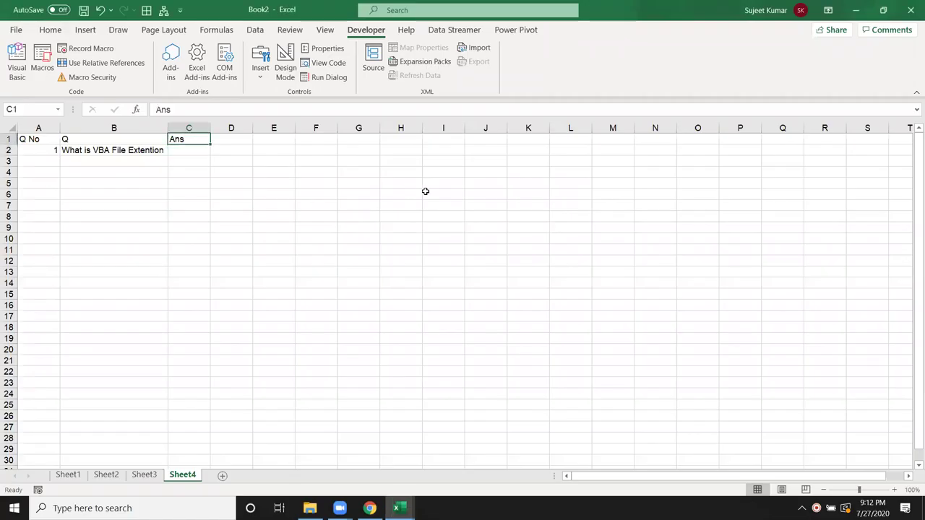
key("Delete")
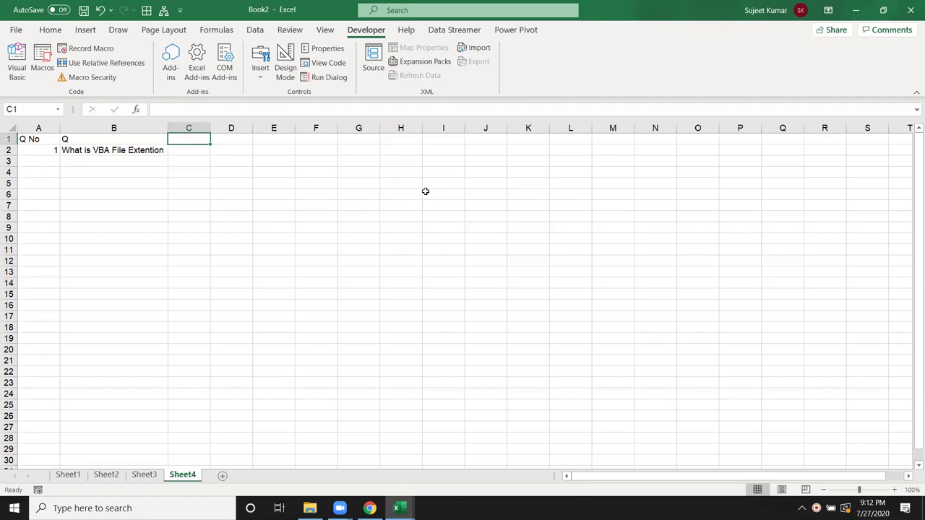
Enter option headings A, B, C, D in C1:F1 and Ans in G1
type("A")
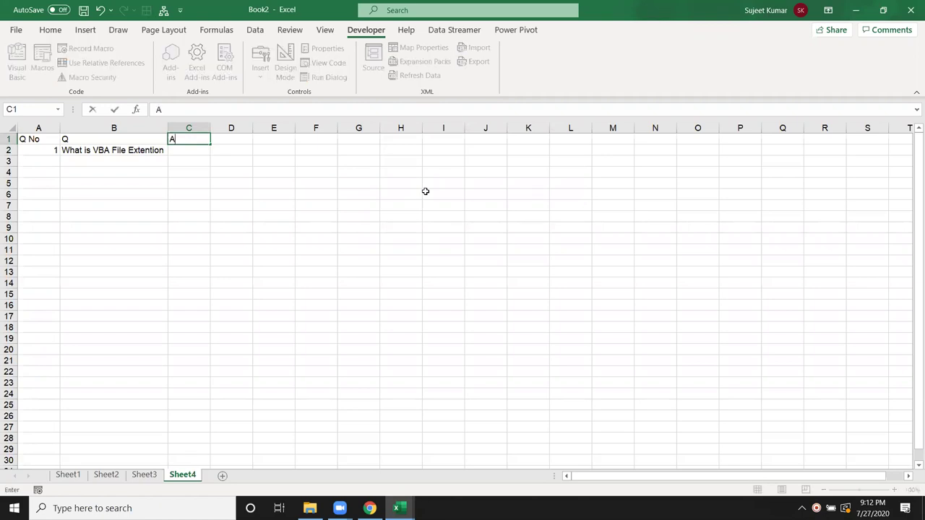
key("Tab")
type("B")
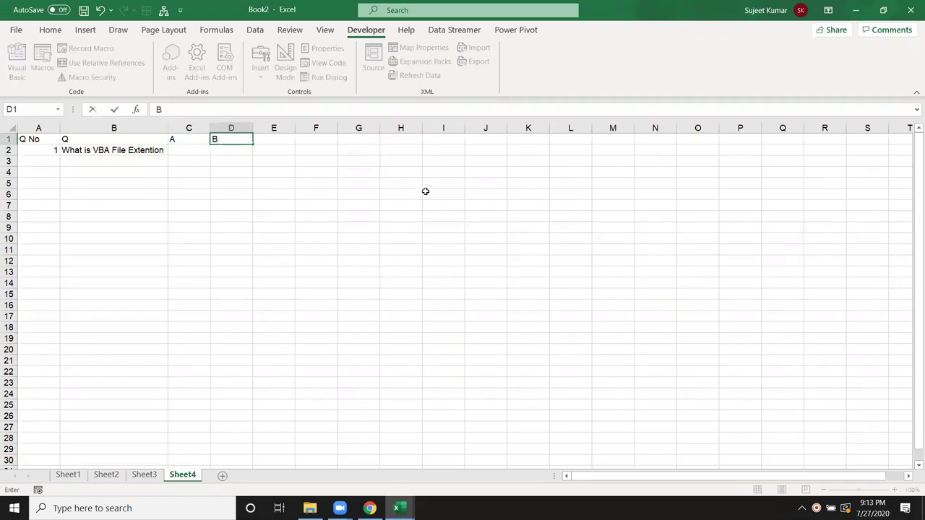
key("Tab")
type("C")
key("Tab")
type("D")
key("Return")
key("Up")
key("Right")
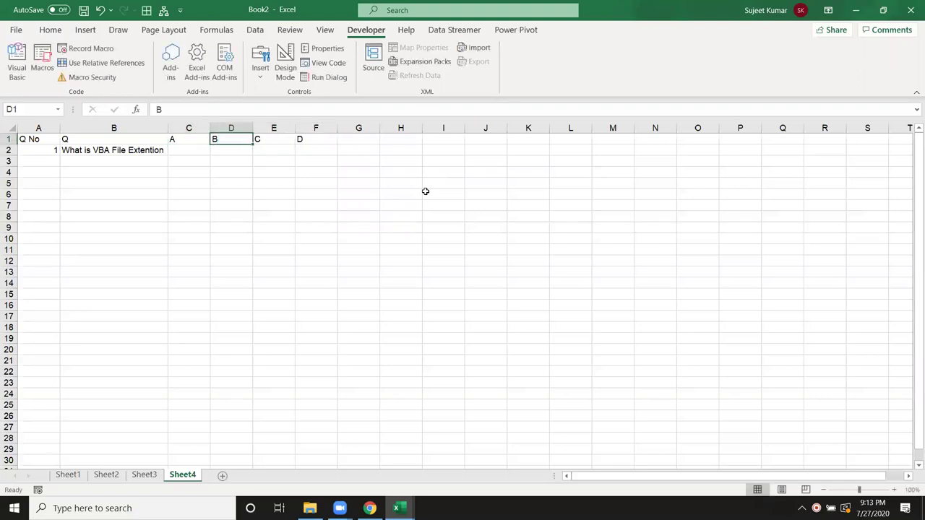
key("Right")
key("Right")
key("Right")
type("Ans")
key("Return")
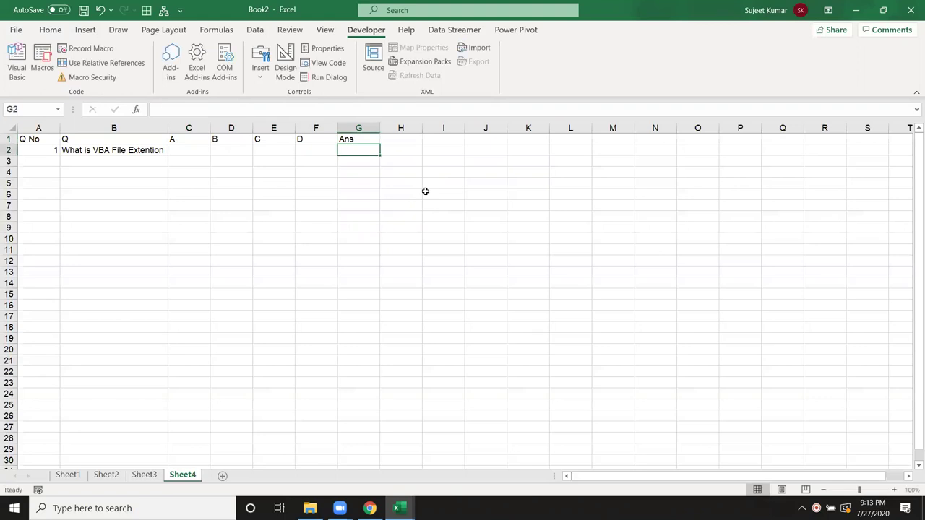
Fill C2:F2 with the answer options .xls, .xlsa, .xlsx and .xlsm
key("Left")
key("Left")
key("Left")
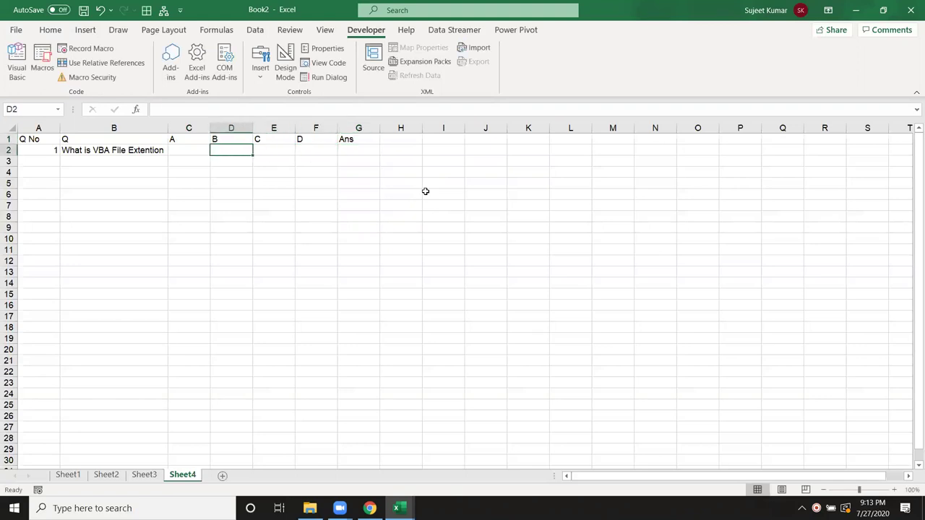
key("Left")
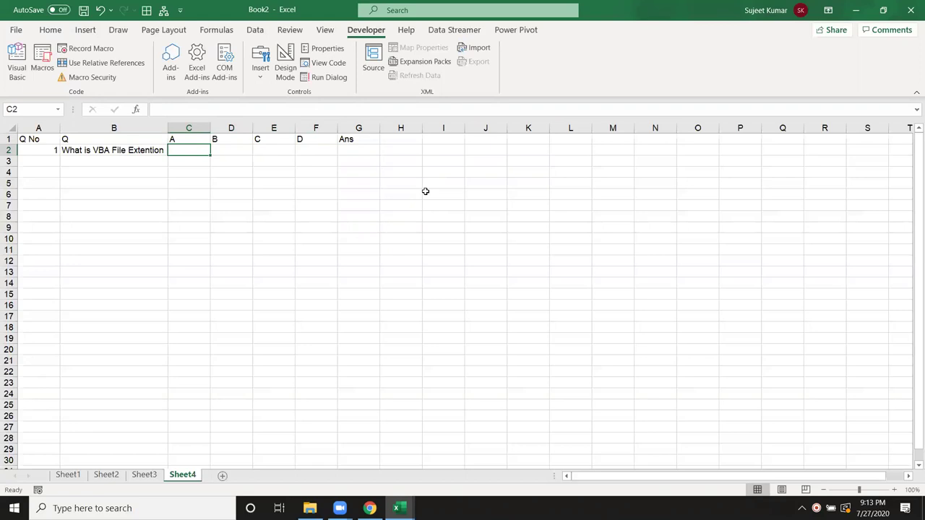
type(".SX")
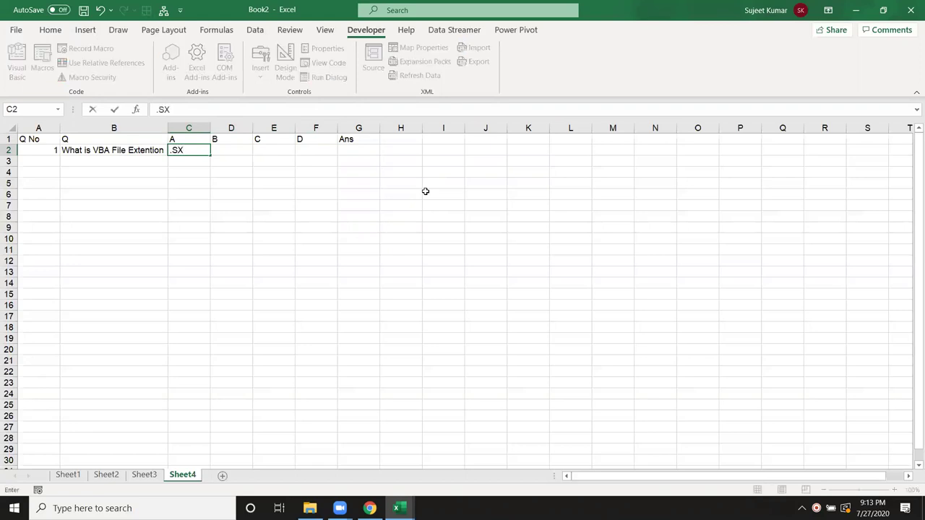
key("BackSpace")
key("BackSpace")
key("BackSpace")
type("xls")
key("Tab")
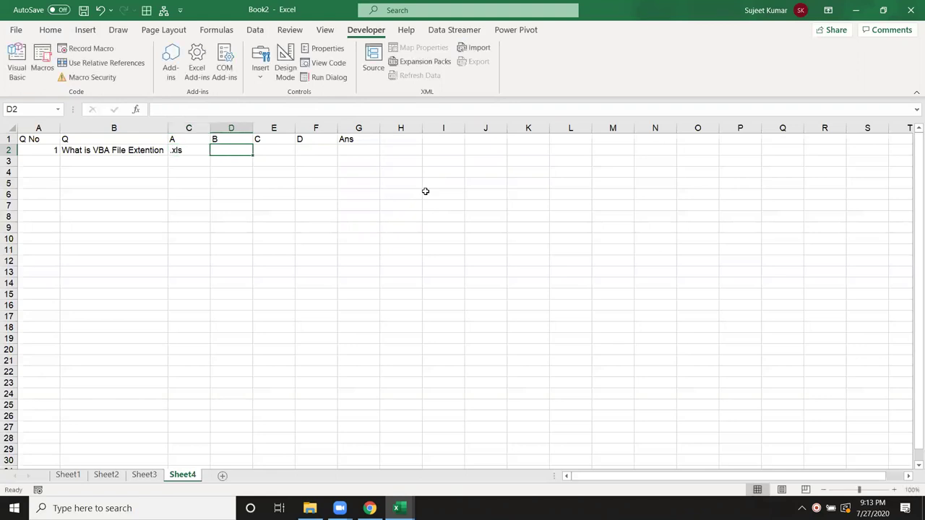
type(".")
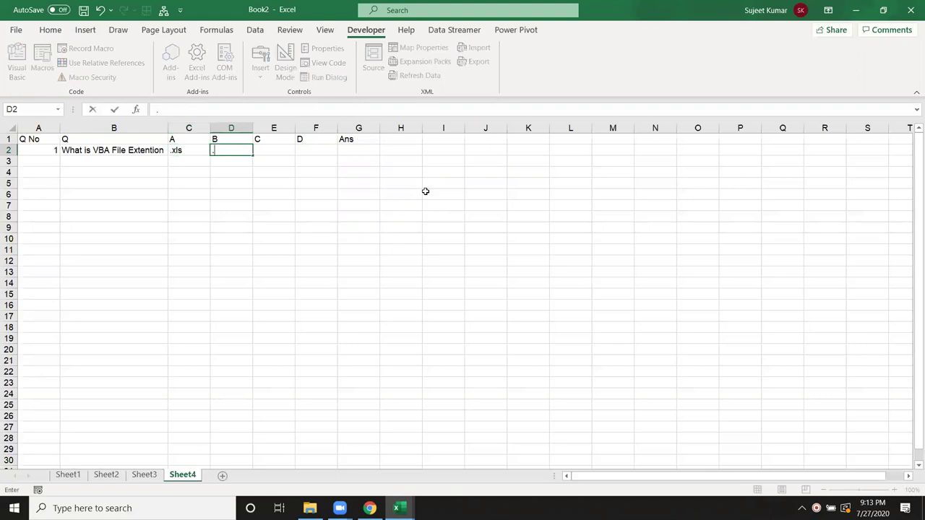
type("xls")
type("a")
key("Tab")
type(".xlsx")
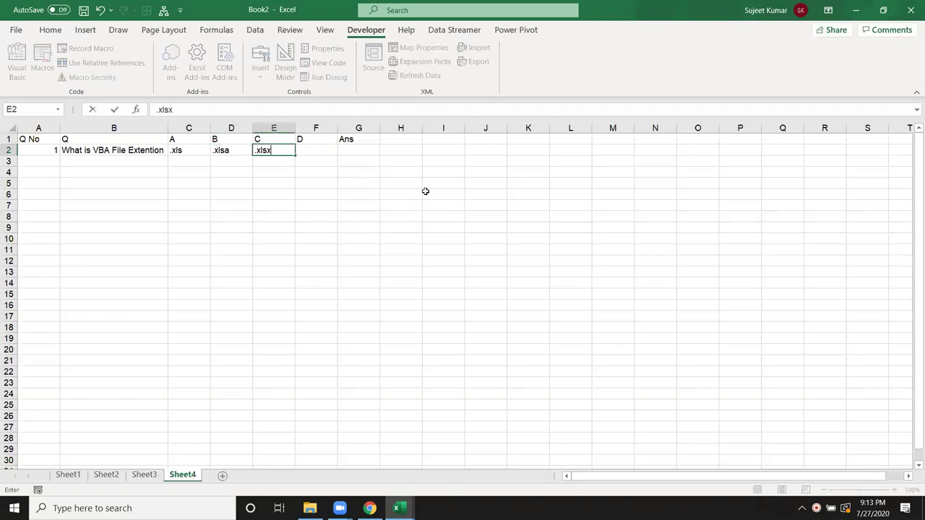
key("Tab")
type(".xlsm")
key("Return")
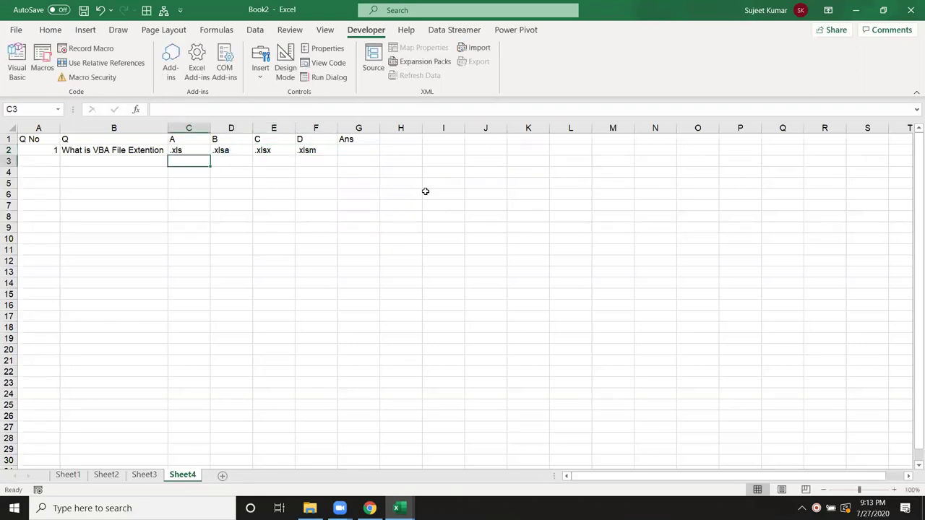
left_click_drag(189, 148, 286, 161)
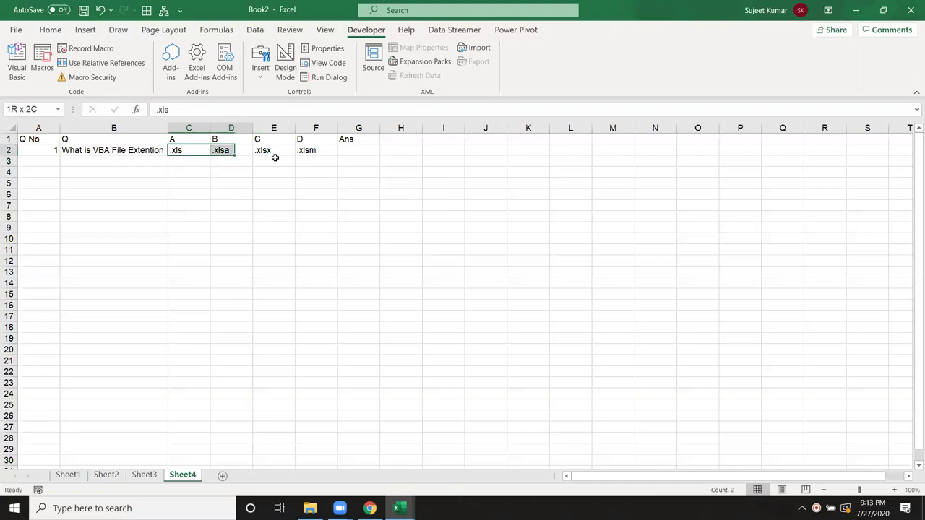
Add the declaration Dim m As String above the InputBox line
key("alt+F11")
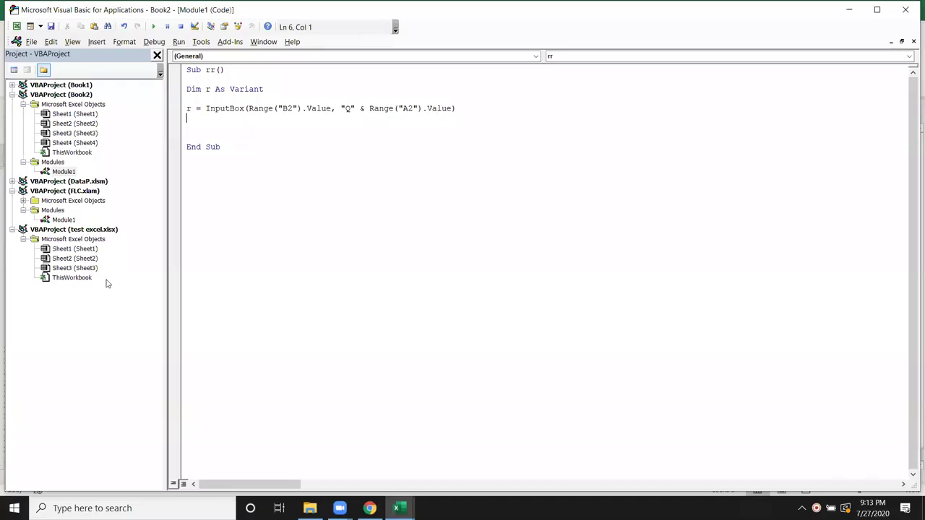
left_click(186, 108)
key("Return")
key("Return")
key("Up")
key("Up")
key("Up")
type("dim ")
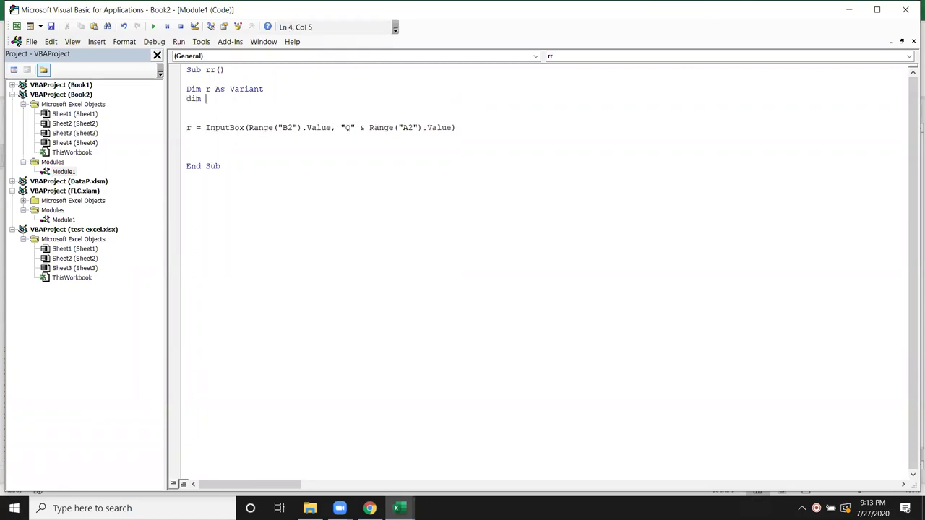
type("r")
key("BackSpace")
type("m ")
type("as str")
key("Tab")
key("Return")
Add the line m = Range("B2").Value by pasting the prompt expression
key("Return")
type("m")
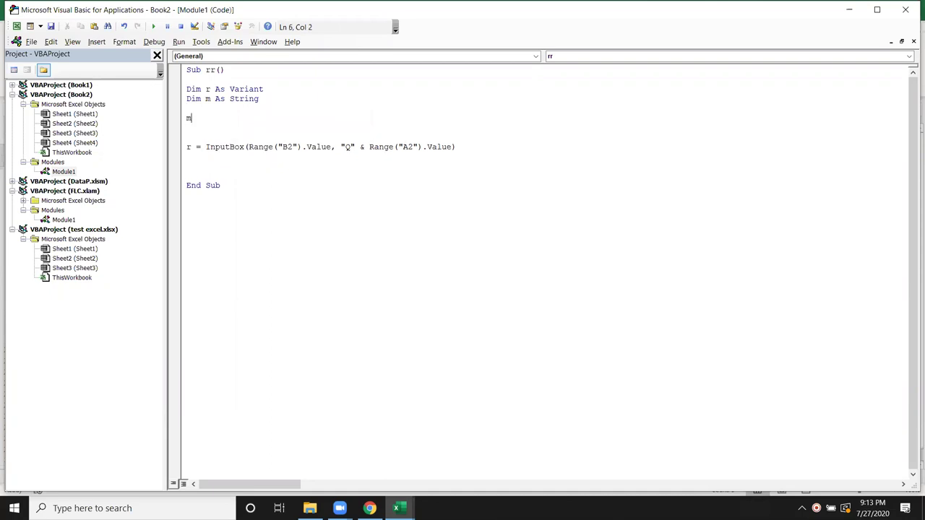
type("=")
left_click(281, 185)
key("Return")
left_click_drag(247, 147, 335, 147)
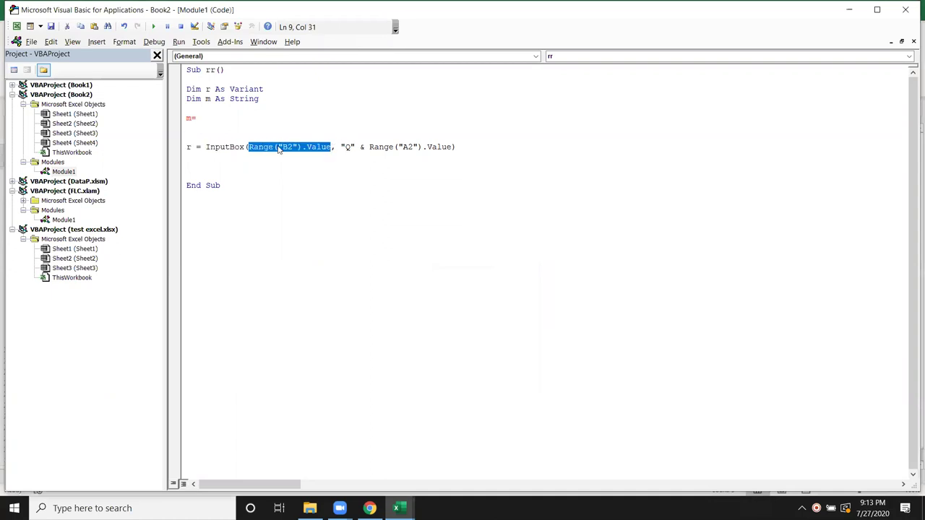
left_click(221, 119)
type("Range(\"B2\").Value")
Replace the InputBox prompt with m, then switch to Chrome and close the WhatsApp tab
left_click(219, 185)
left_click(200, 129)
key("Return")
left_click(200, 127)
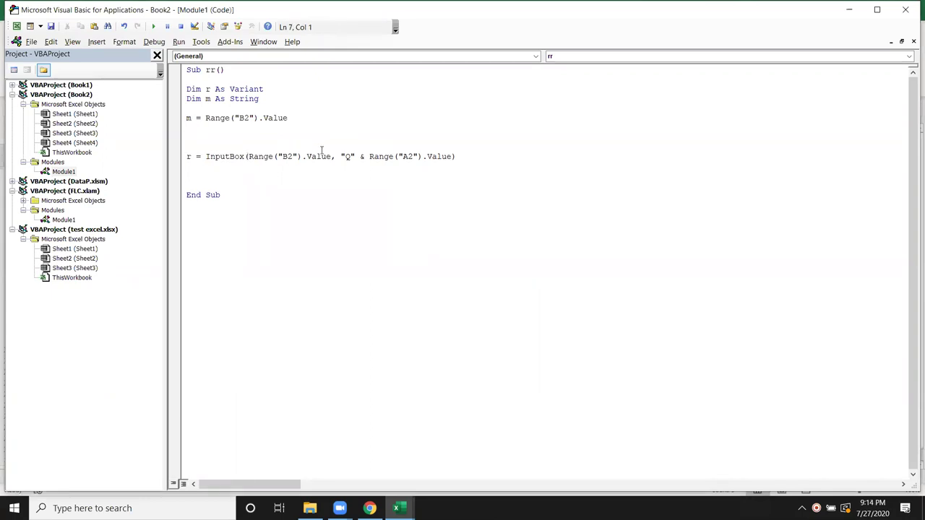
left_click_drag(331, 156, 248, 156)
type("m")
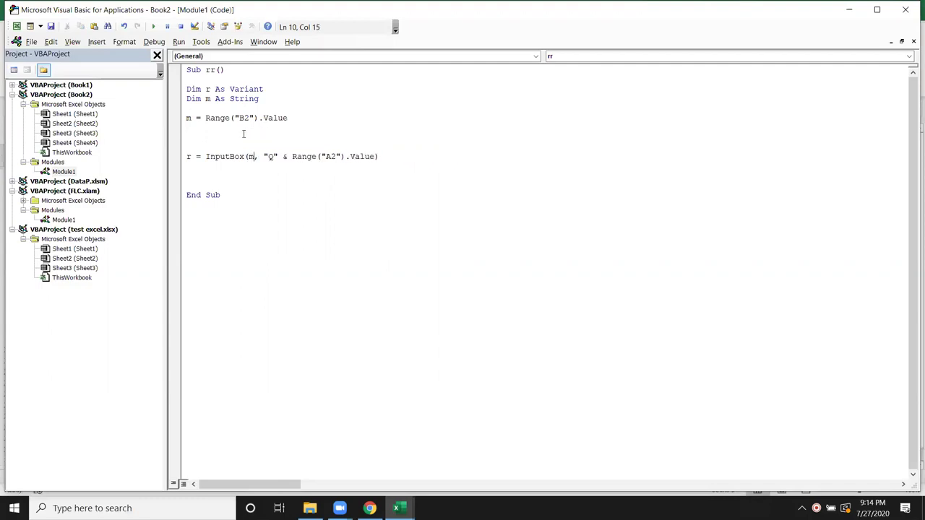
left_click(369, 508)
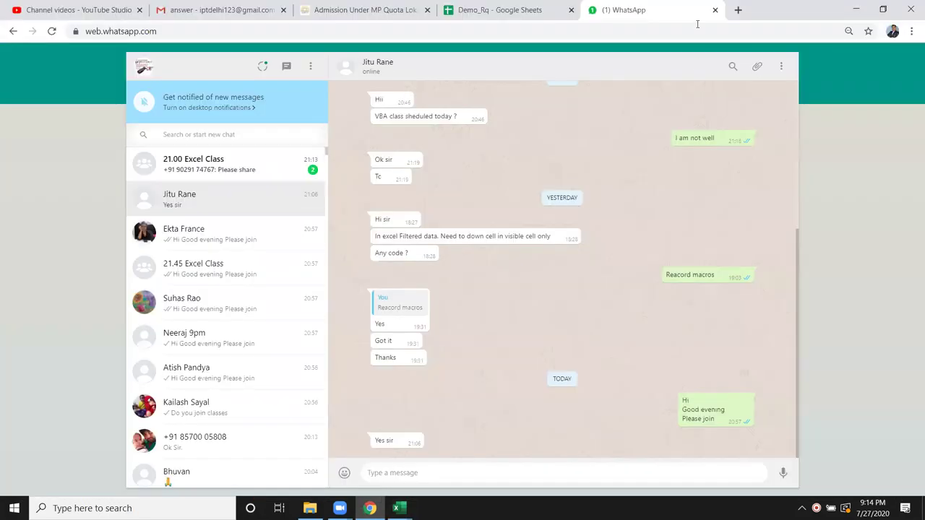
left_click(716, 11)
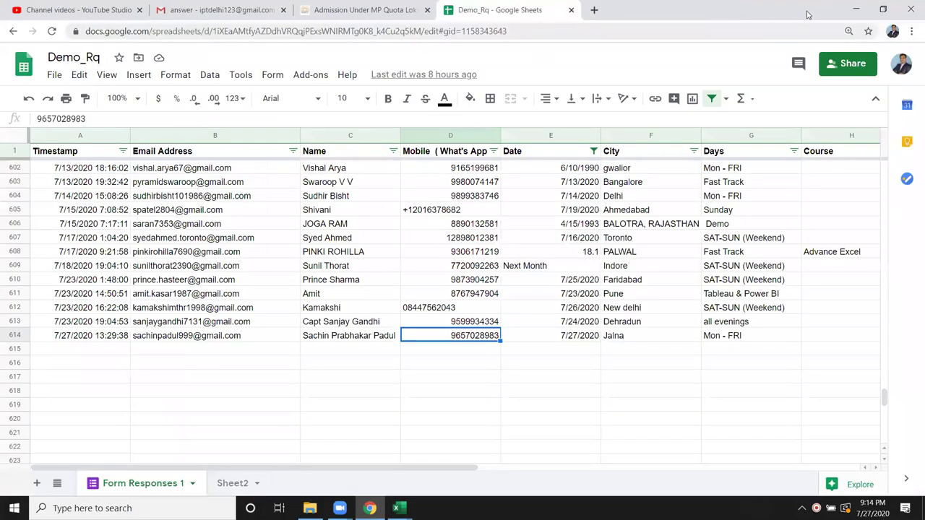
Add m = m & vbNewLine & "Please Enter Bellow Option" below the m assignment
left_click(855, 9)
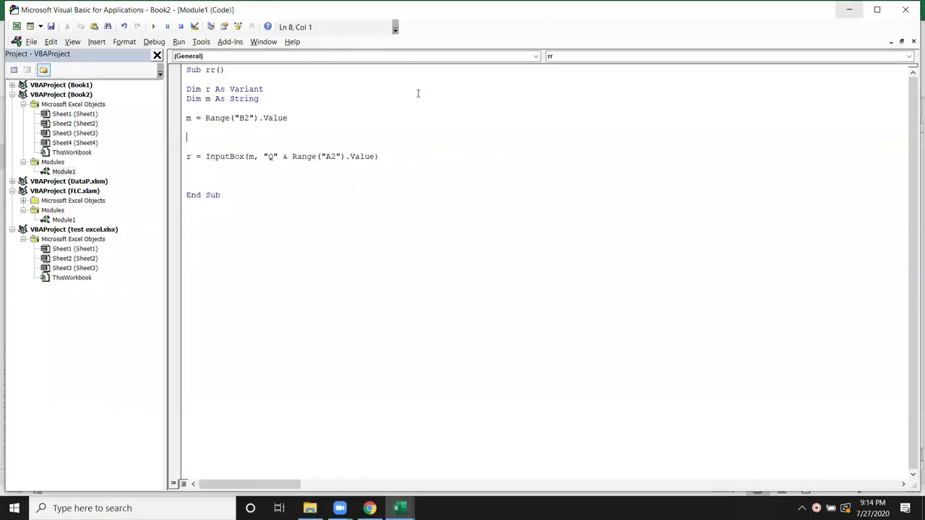
left_click(380, 194)
left_click(204, 127)
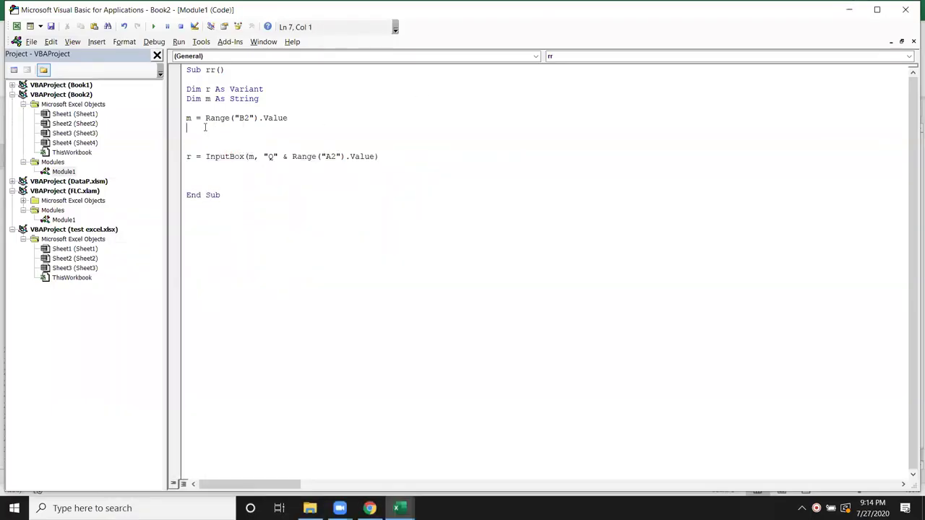
type("m")
type("=")
type("m ")
type("& ")
type("\"")
type(",\"")
key("BackSpace")
key("BackSpace")
key("BackSpace")
key("BackSpace")
type("vbnewline ")
type("& ")
type("\"P")
type("lse")
key("BackSpace")
key("BackSpace")
key("BackSpace")
key("BackSpace")
type("lease")
type("E")
type("nter Bellow Op")
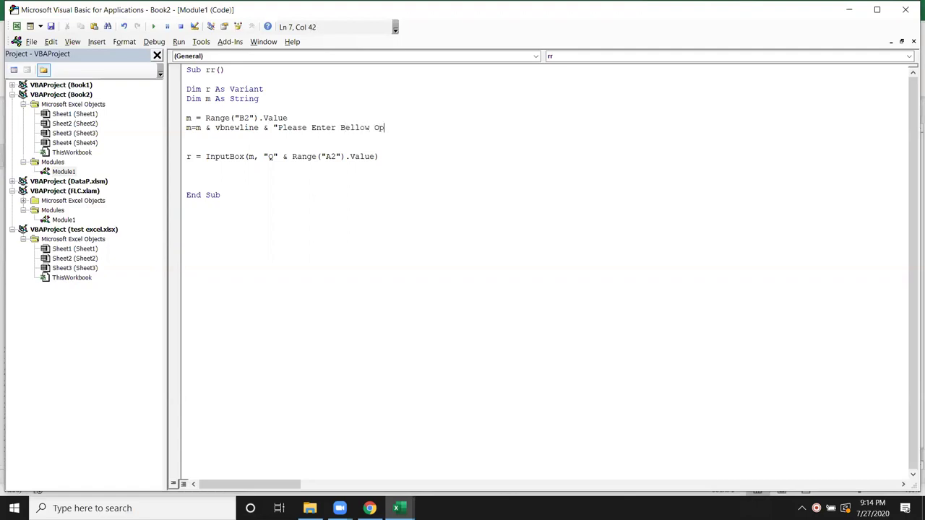
type("tion")
key("Return")
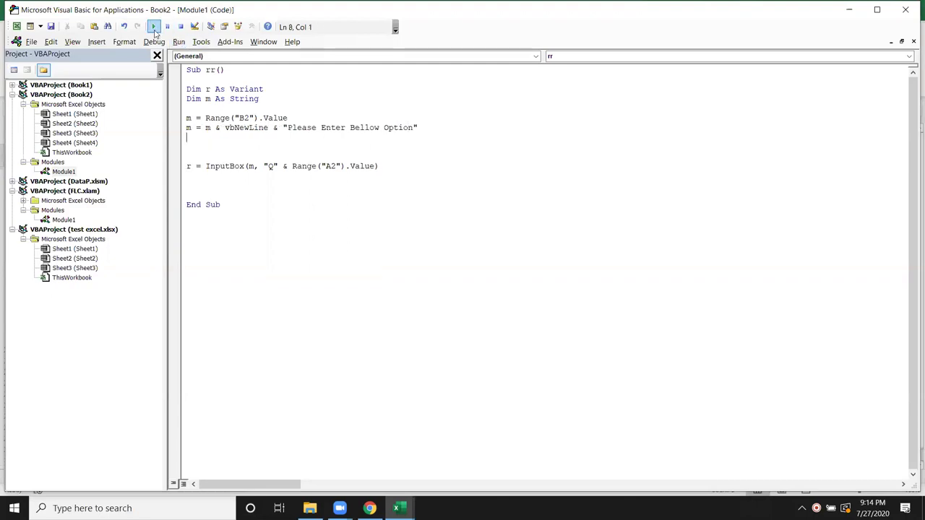
Test-run the macro, then insert a second vbNewLine & before the prompt string
left_click(153, 26)
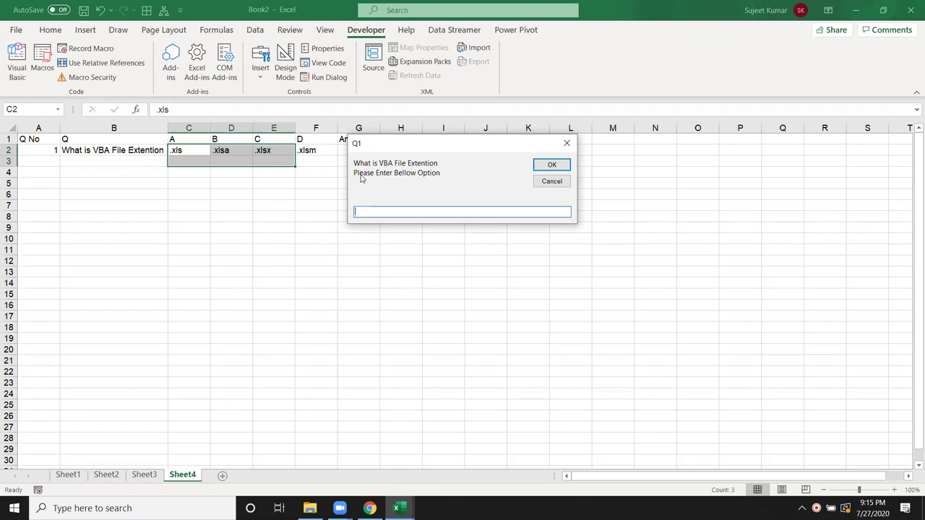
left_click(567, 143)
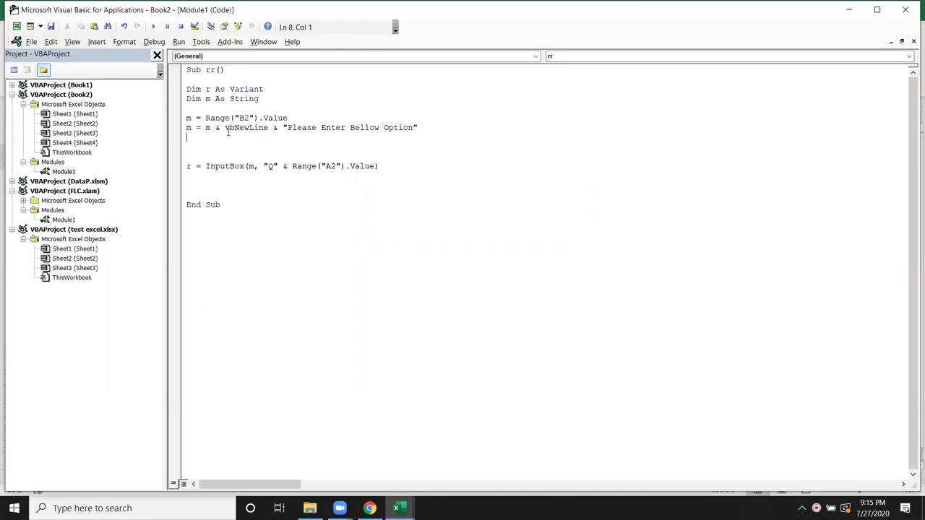
left_click(282, 128)
type("vbnewline ")
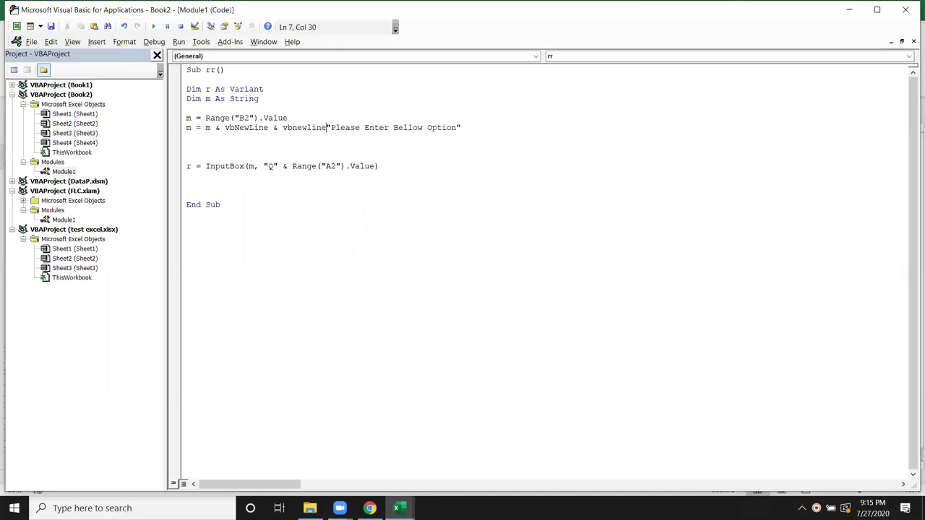
type("&")
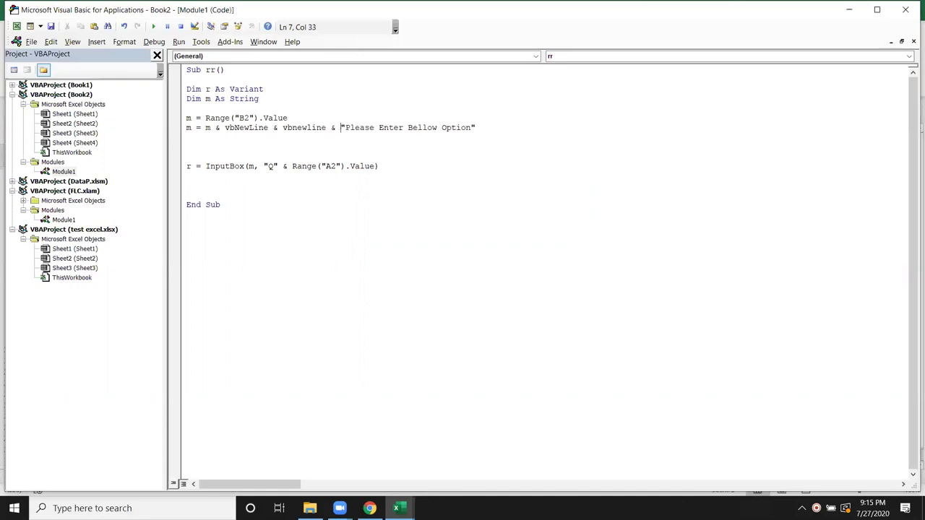
Re-run the macro to confirm the blank line before 'Please Enter Bellow Option'
left_click(302, 194)
left_click(281, 139)
left_click(153, 26)
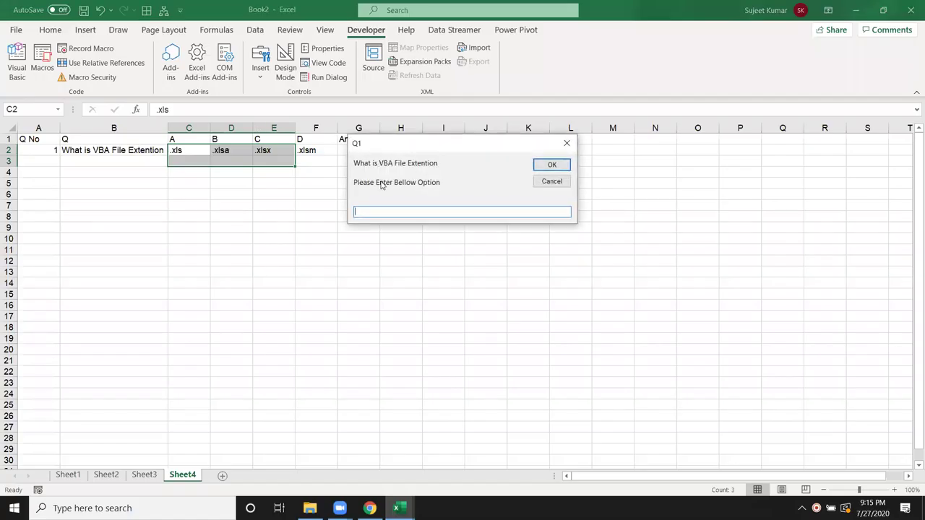
left_click(566, 143)
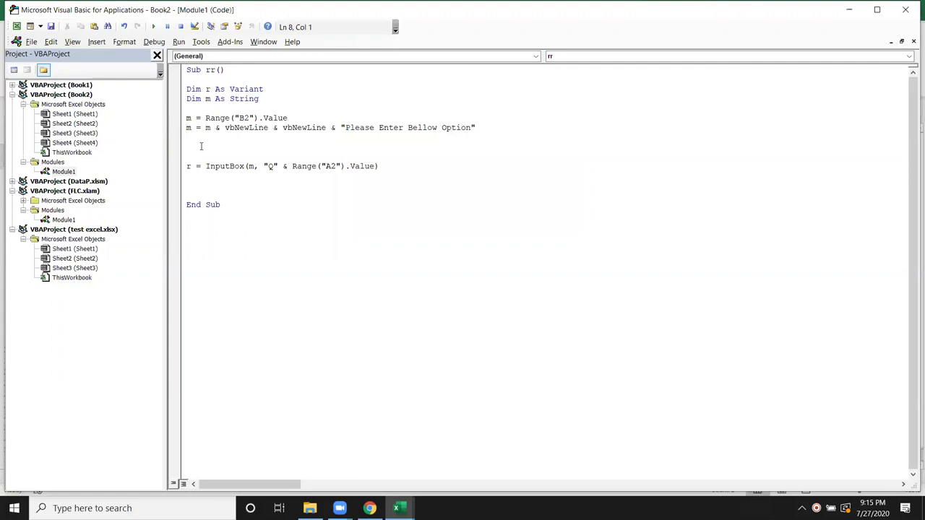
Copy 'm = m & vbNewLine & vbNewLine &' onto the new line 10
key("Return")
type("m= m  ")
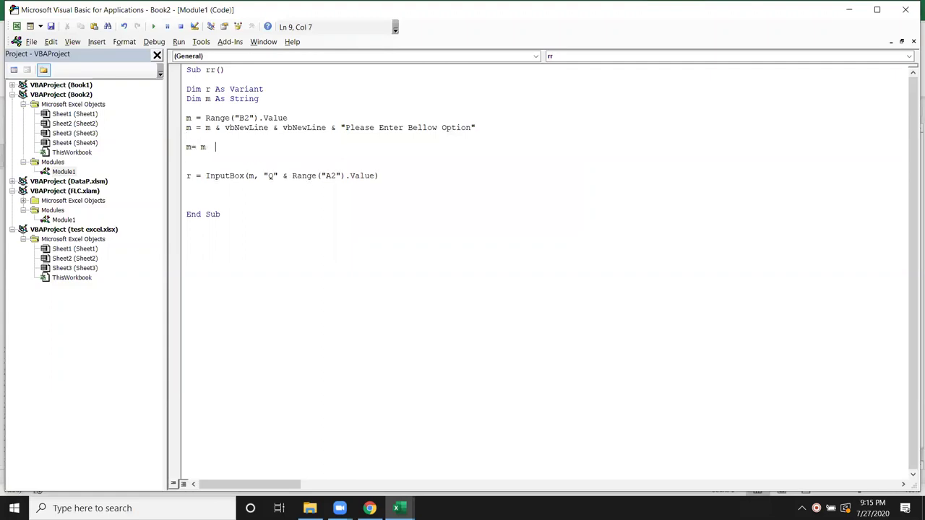
type("&")
key("BackSpace")
key("BackSpace")
key("BackSpace")
key("BackSpace")
key("BackSpace")
key("BackSpace")
left_click_drag(336, 128, 480, 128)
left_click(186, 129, "shift")
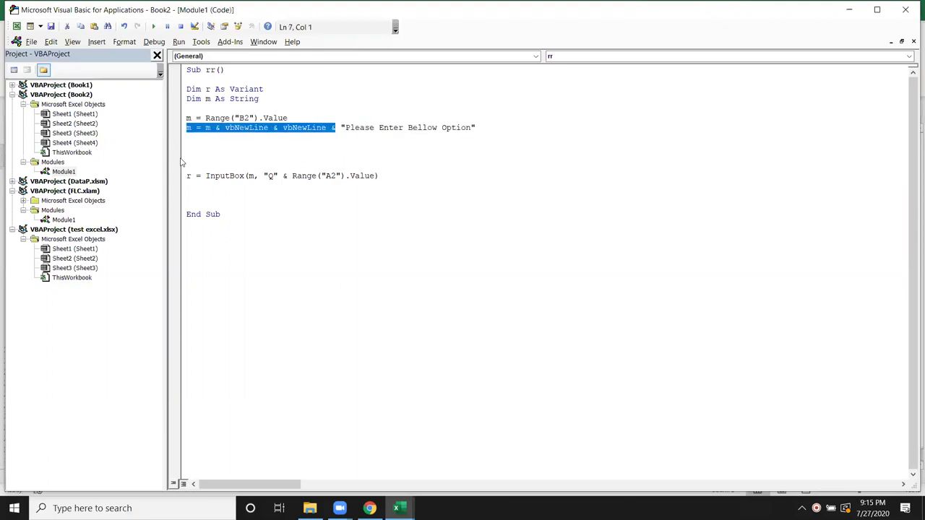
key("ctrl+c")
left_click(187, 154)
key("ctrl+v")
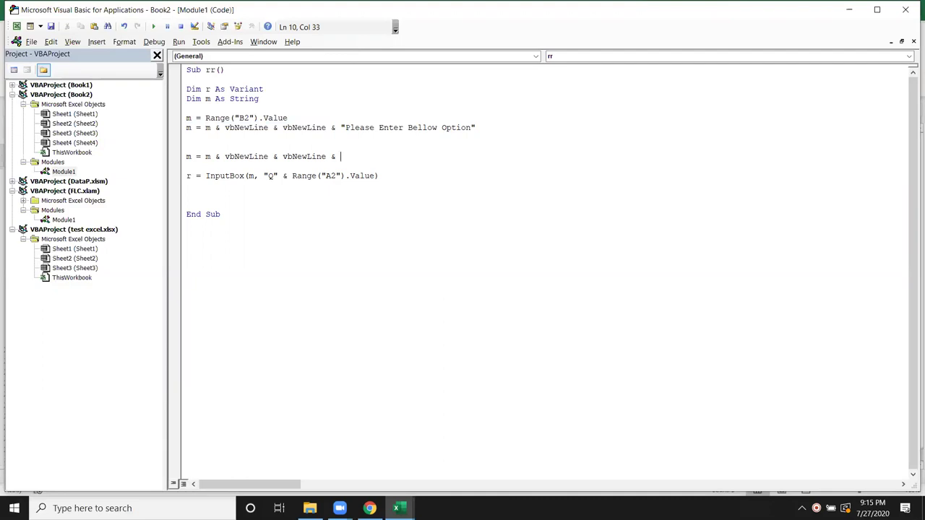
Append "A. " & range( to line 10, then switch to the worksheet
type("\"A")
type("\"")
key("BackSpace")
type(".")
type("\"")
key("Right")
type("& range")
type("(")
key("alt+F11")
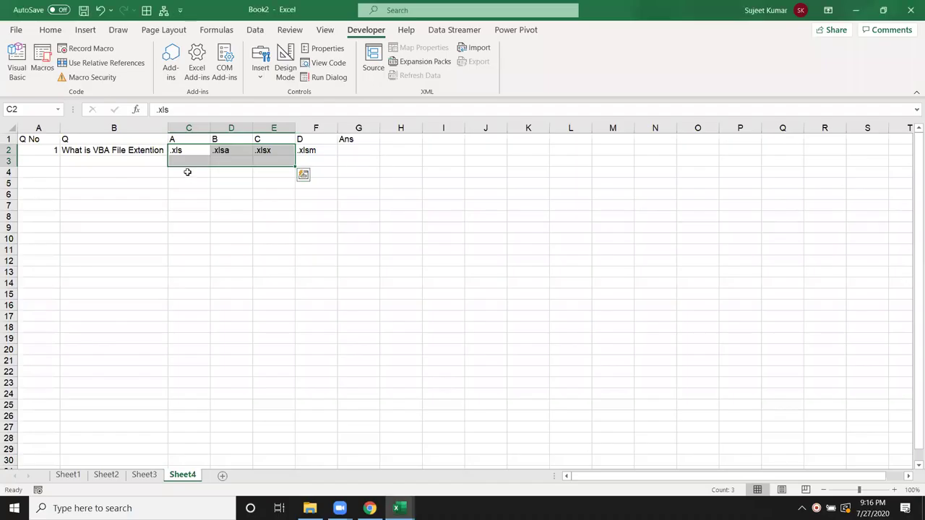
Check cell C2, then finish line 10 with Range("C2").Value
left_click(176, 151)
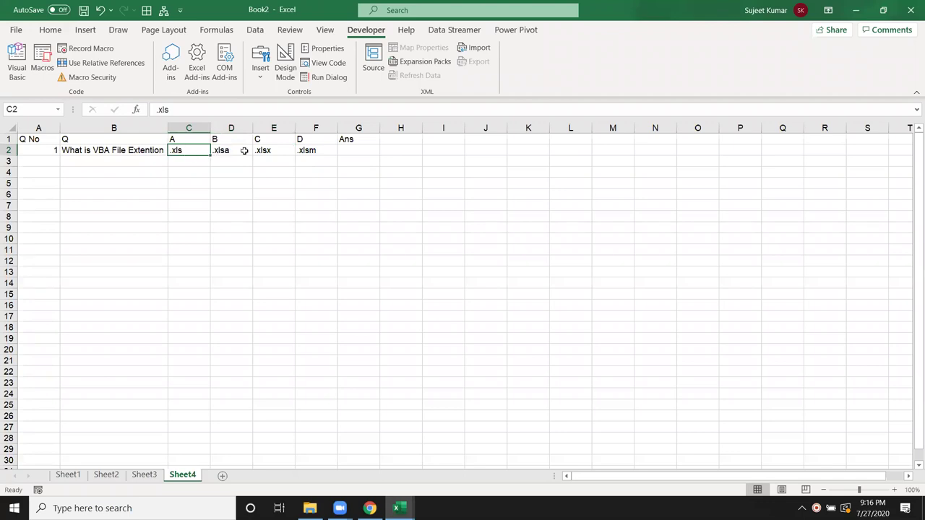
key("alt+F11")
type("\"C2")
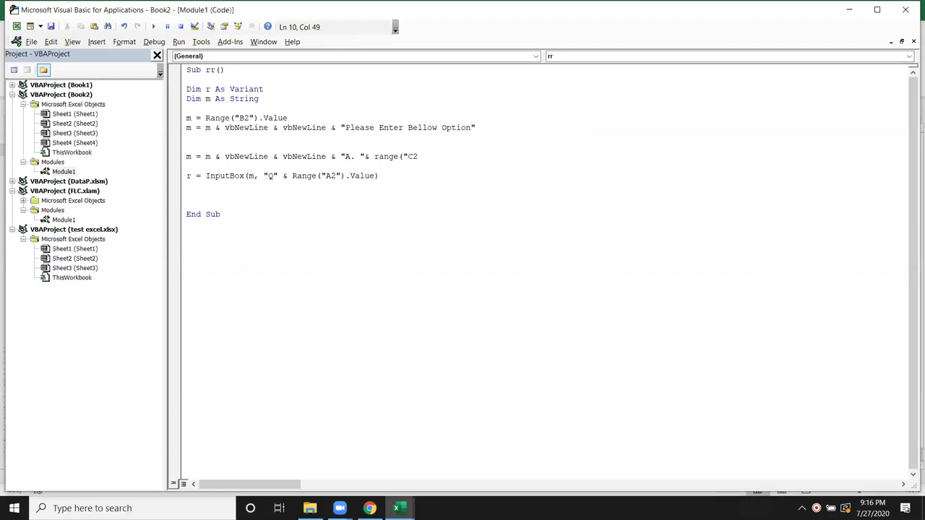
type("\").va")
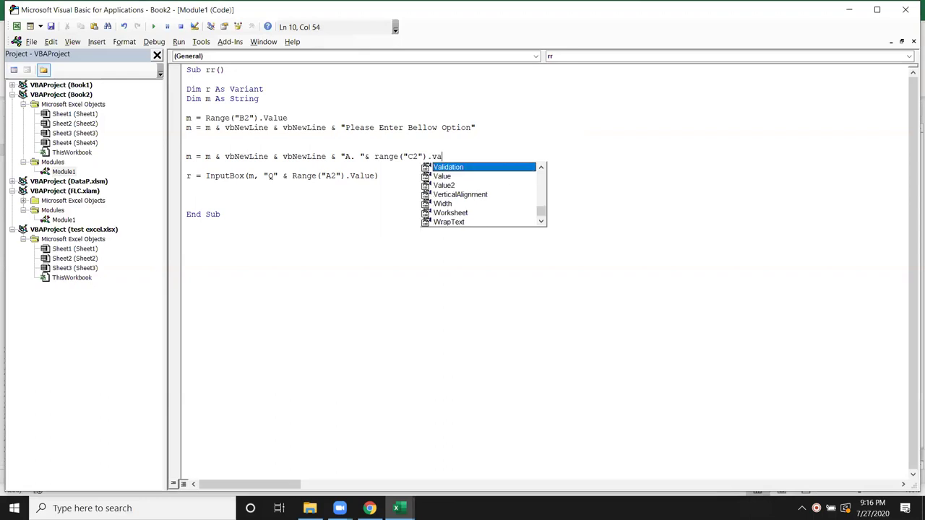
key("Tab")
key("Return")
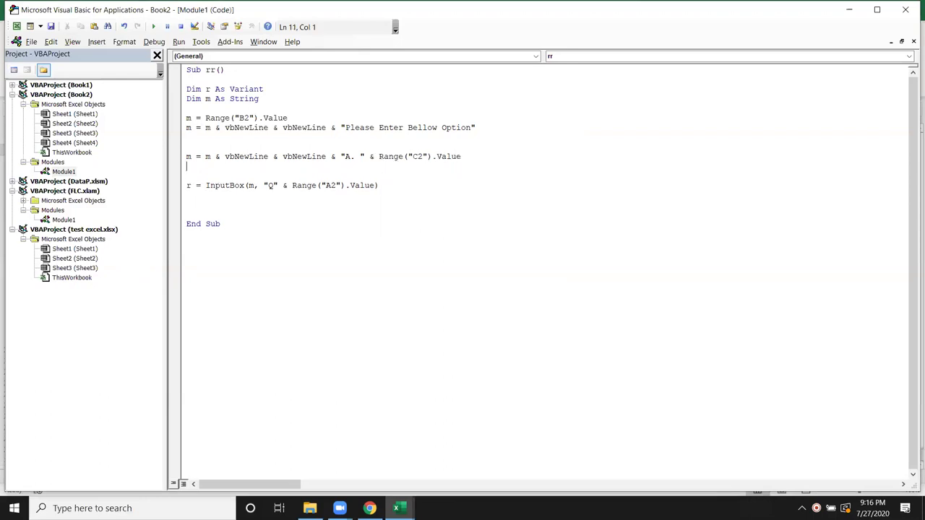
Add the option line m = m & vbteb & Range("D2").Value
type("m= m & ")
type("vbte")
type("b ")
type("& range")
type("(\"")
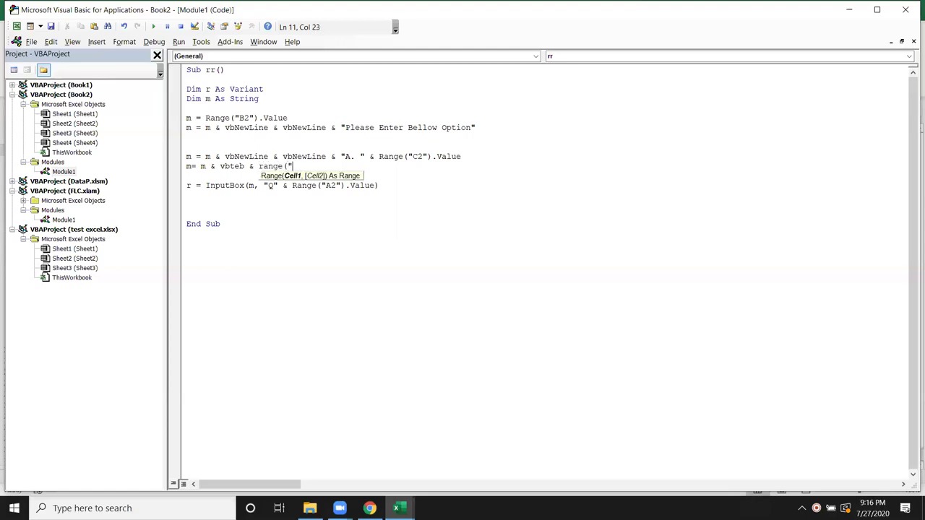
type("a")
key("BackSpace")
type("d2\")")
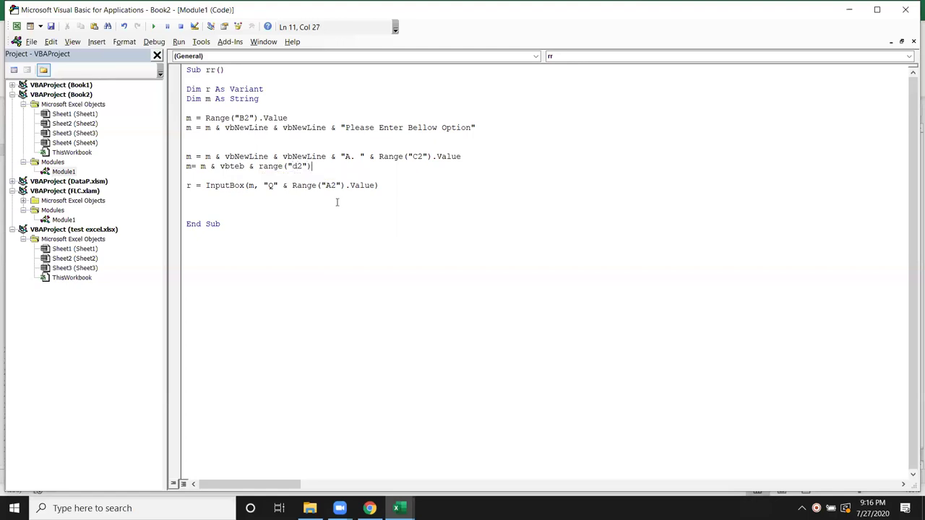
type(".v")
key("Tab")
key("Return")
Duplicate the D2 option line twice, changing the cells to E2 and F2
key("shift+Up")
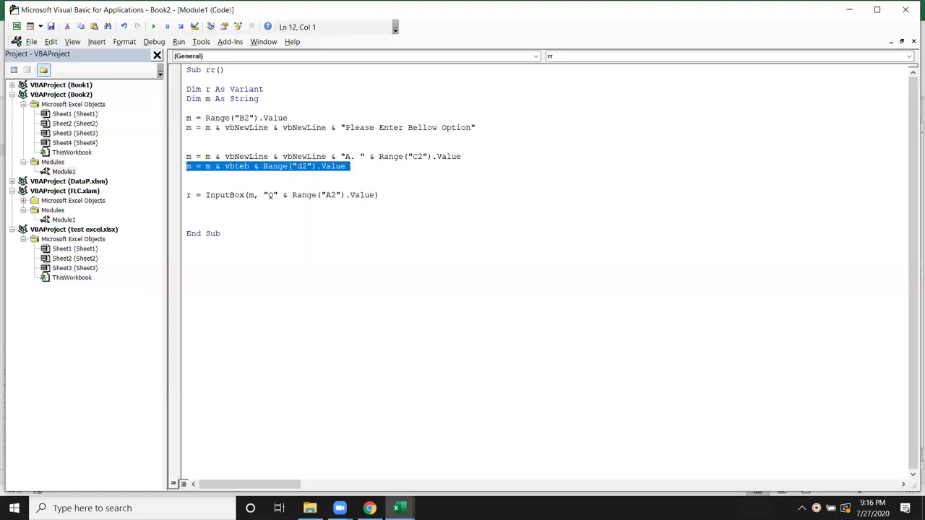
key("ctrl+c")
key("Down")
key("ctrl+v")
left_click(303, 176)
key("BackSpace")
type("e")
key("Down")
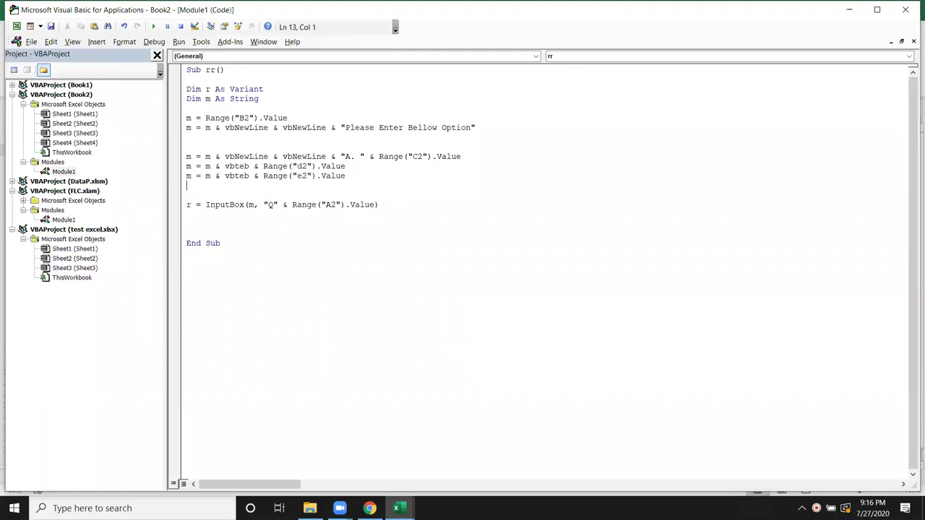
key("ctrl+v")
left_click_drag(296, 185, 302, 185)
type("f")
key("Down")
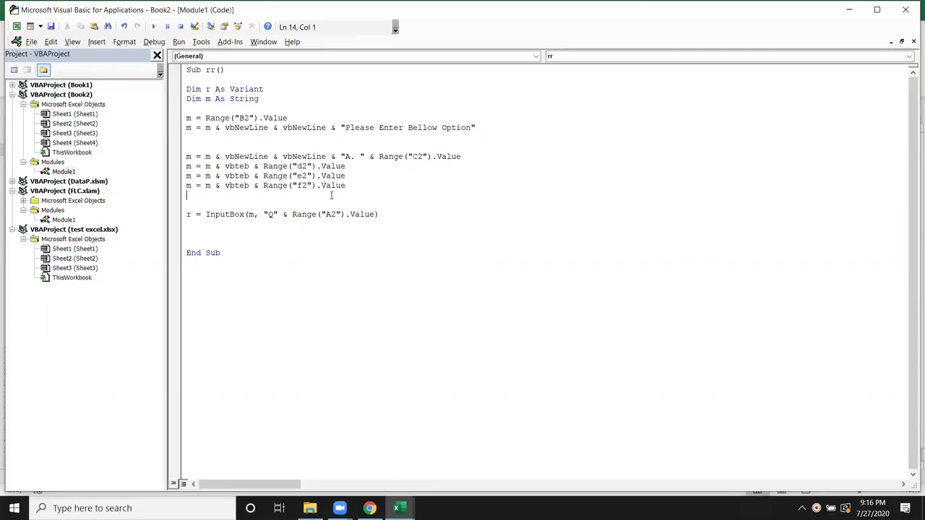
Check cell D2, then give line 11's option the label "B. "
key("alt+F11")
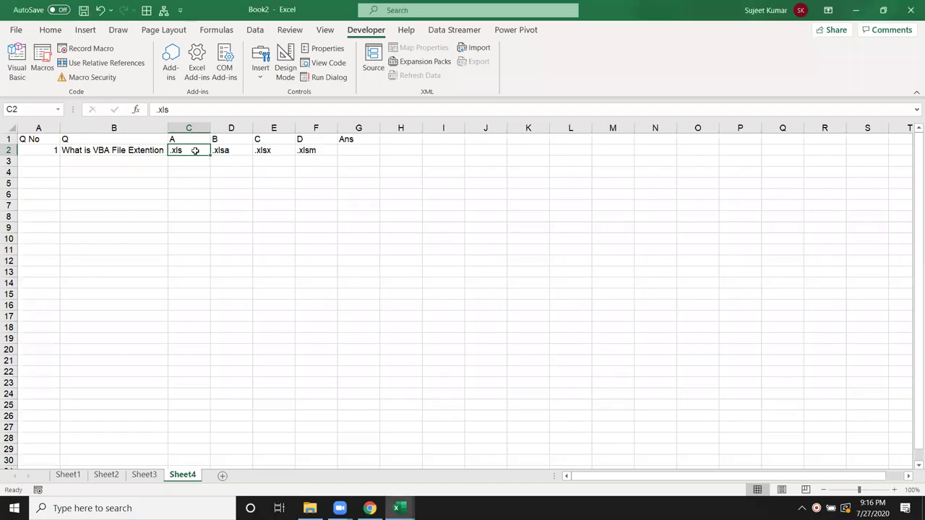
left_click(230, 150)
key("alt+F11")
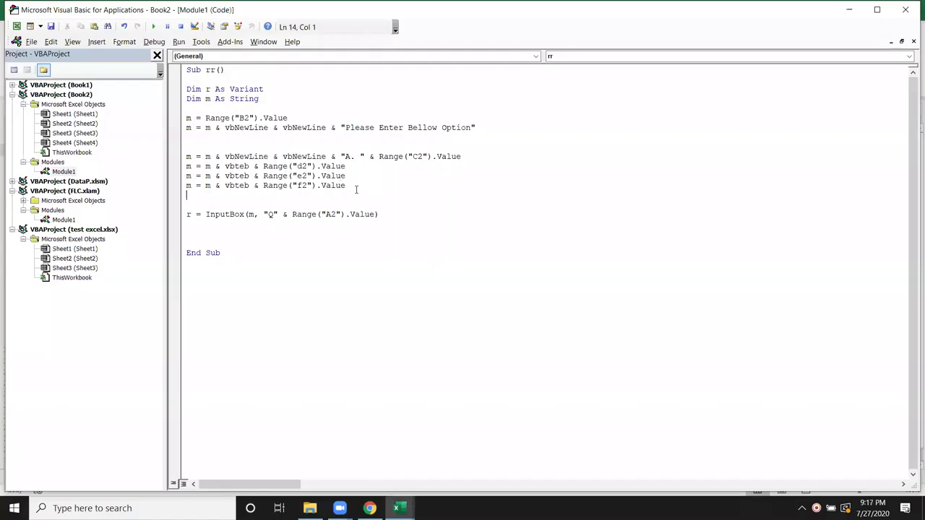
left_click_drag(340, 157, 374, 158)
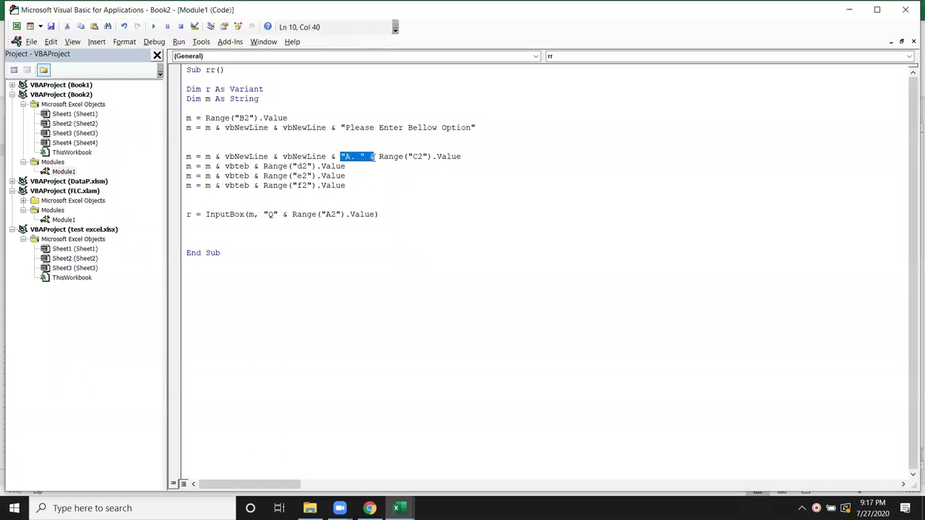
key("ctrl+c")
left_click(261, 166)
key("ctrl+v")
left_click(269, 166)
key("BackSpace")
type("B")
Give line 12's option the label "C. "
left_click(264, 175)
key("ctrl+v")
left_click(274, 176)
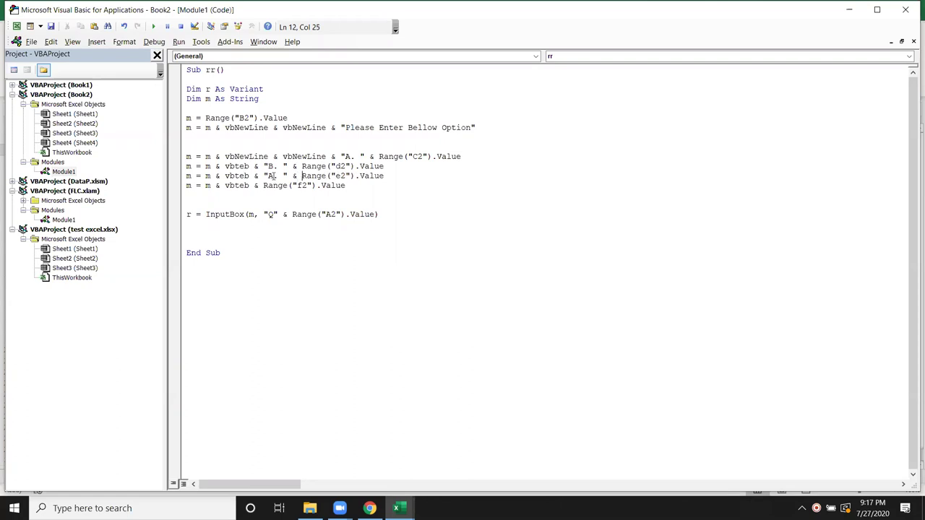
key("BackSpace")
type("C")
left_click(268, 194)
Give line 13's option the label "D. " and test-run the macro
left_click(258, 186)
key("ctrl+v")
left_click(274, 185)
key("BackSpace")
type("A")
key("BackSpace")
type("D")
left_click(288, 228)
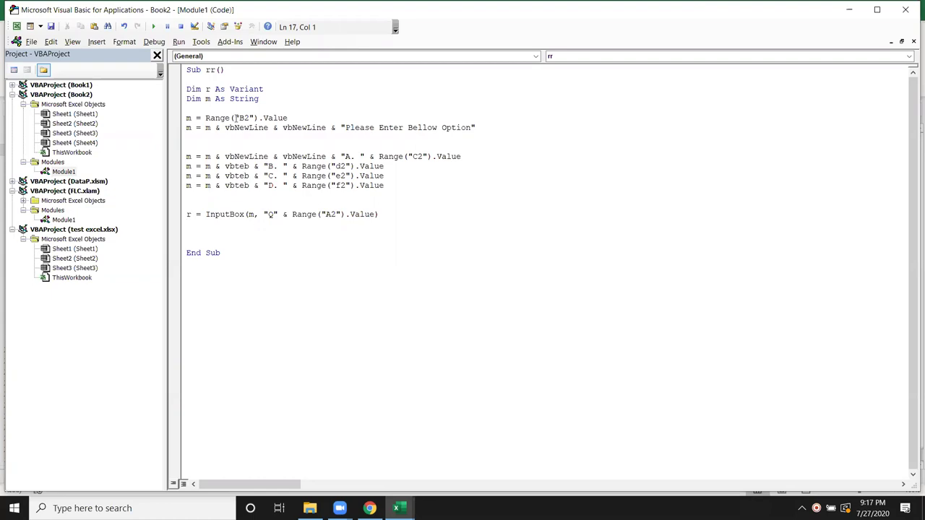
left_click(153, 27)
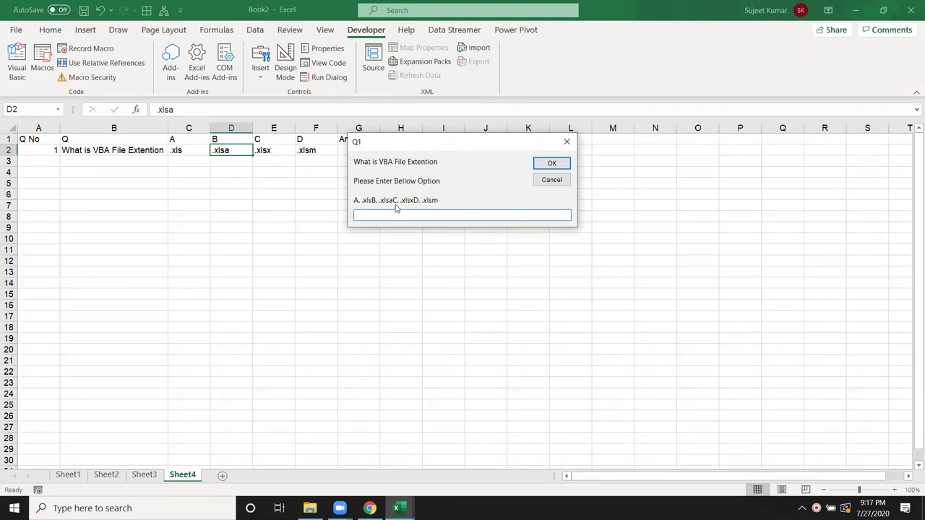
Correct vbteb to vbTab on option lines 11, 12 and 13
left_click(562, 187)
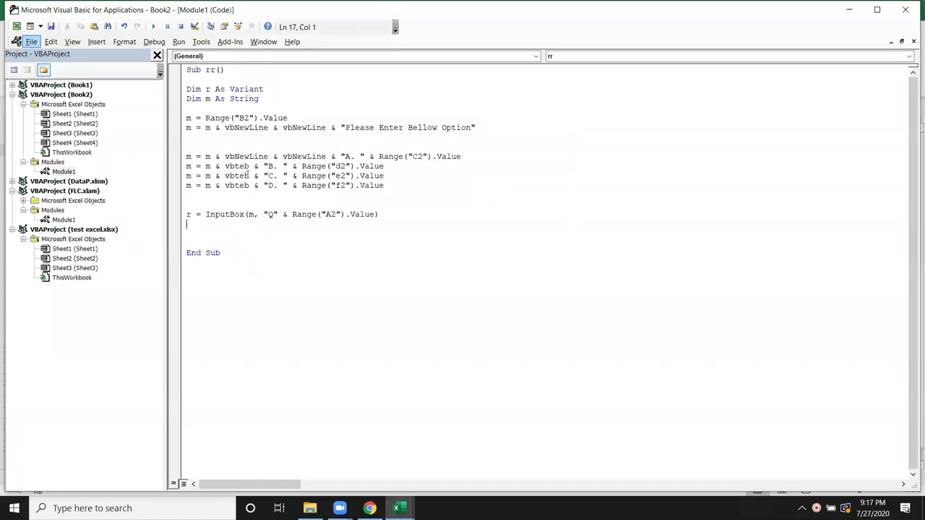
left_click(245, 167)
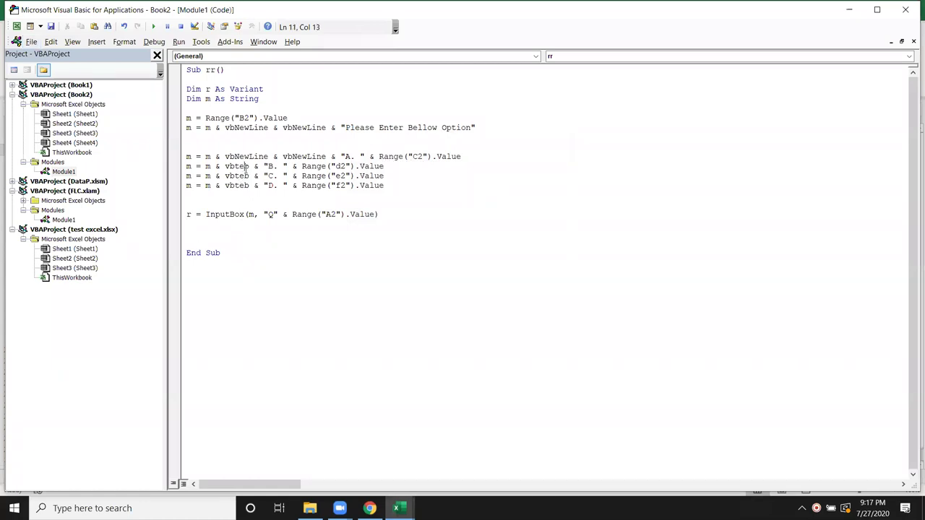
key("BackSpace")
type("a")
key("Down")
key("BackSpace")
type("a")
key("Down")
key("BackSpace")
type("a")
left_click(358, 176)
left_click(220, 205)
Re-run the macro to check the tab-spaced options and enter an answer
left_click(153, 26)
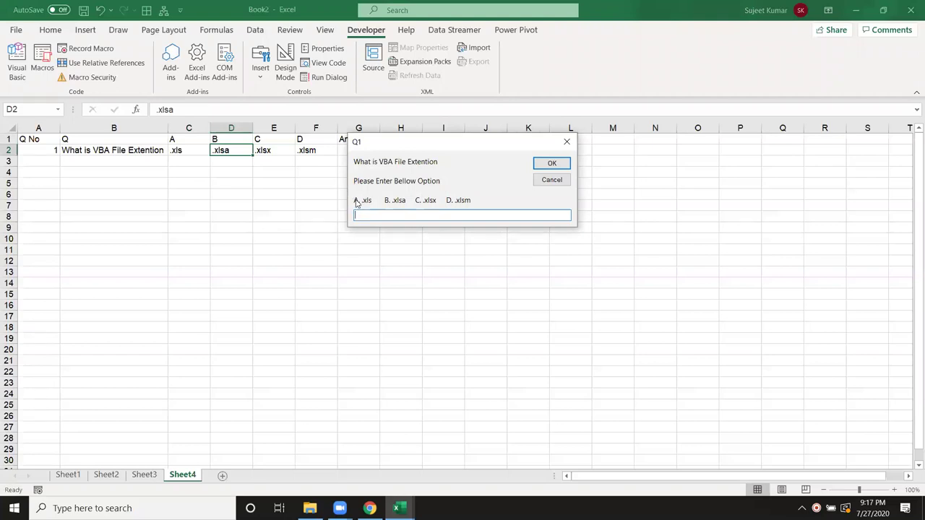
type("A")
key("Return")
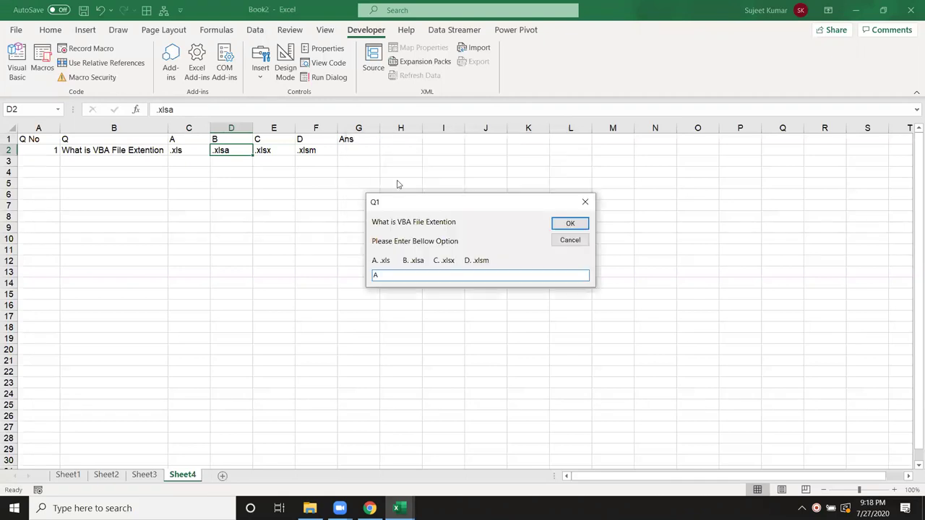
type("D")
Add the line Range("G2").Value = r before End Sub
left_click(585, 202)
left_click(209, 224)
key("Return")
type("range(\"G2\"")
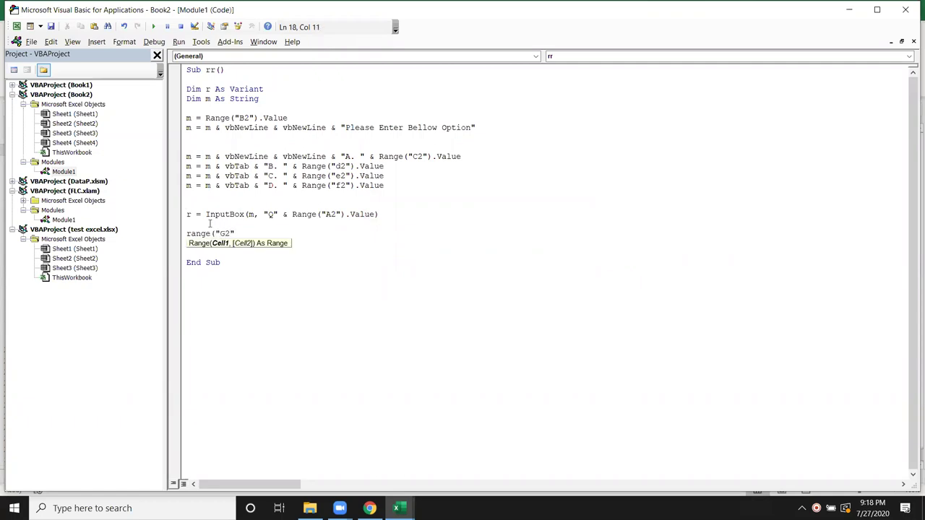
type(").v")
key("Down")
key("Tab")
type("= ")
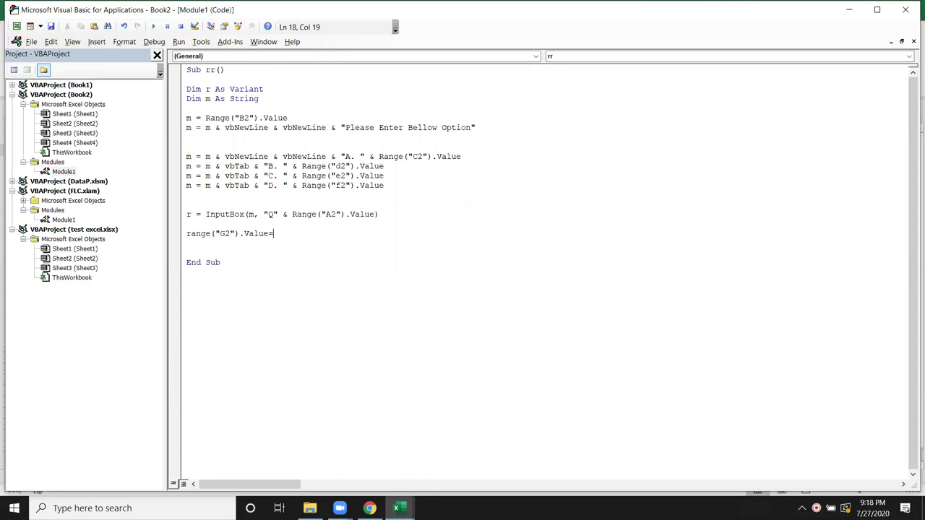
type("r")
key("Return")
Run the macro, answer D, and confirm G2 on the sheet shows D
left_click(153, 26)
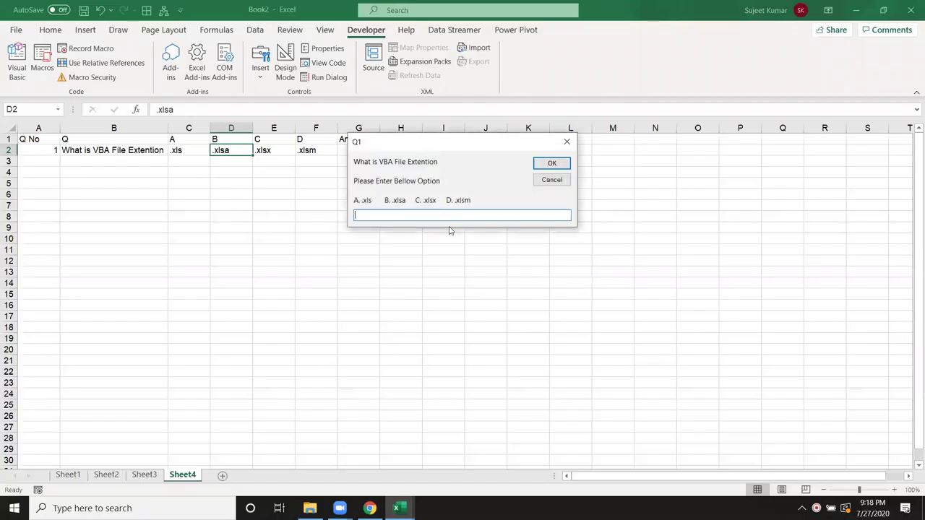
type("D")
left_click(550, 163)
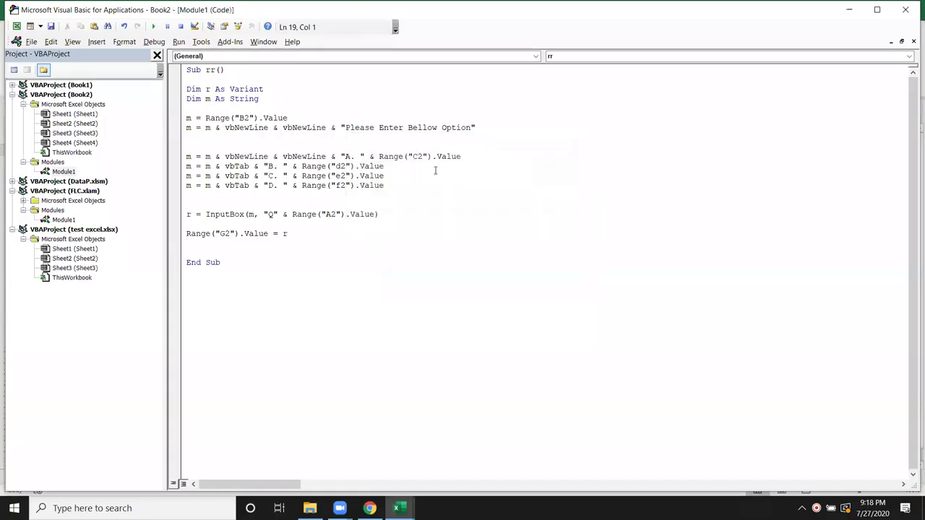
key("alt+F11")
left_click(342, 153)
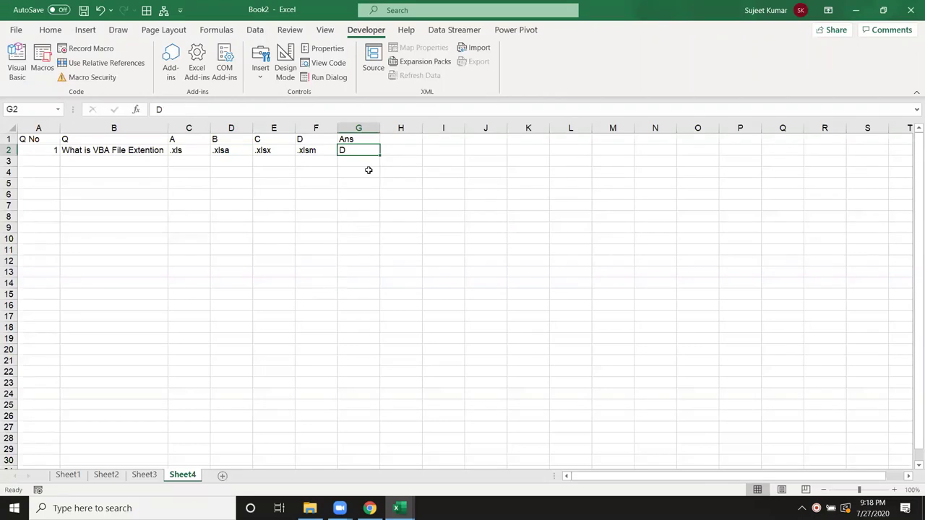
left_click_drag(367, 171, 177, 152)
left_click(196, 204)
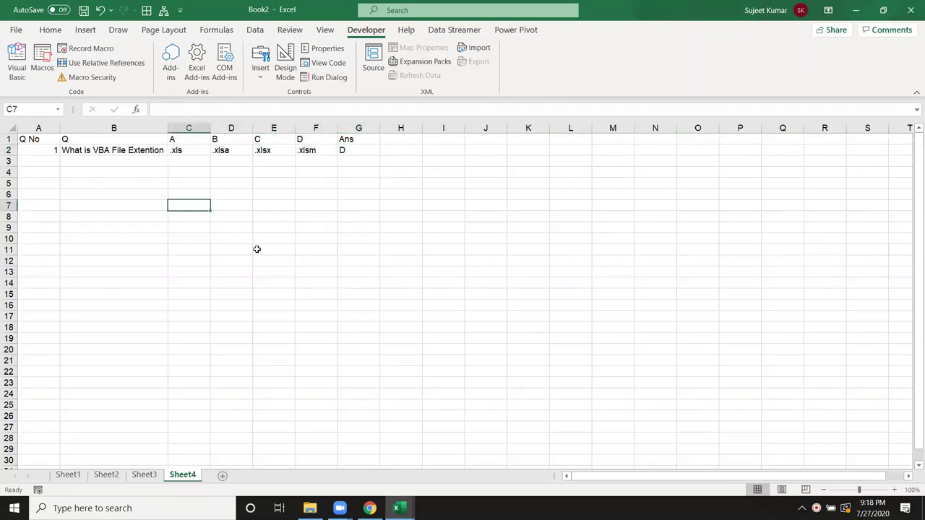
Run the macro from the code and cancel the quiz prompt
key("alt+F11")
left_click(253, 203)
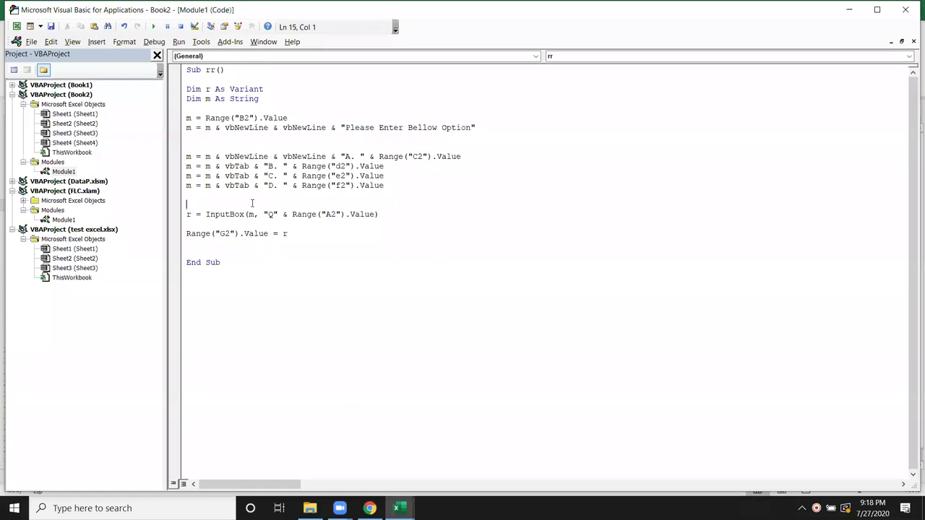
left_click(153, 26)
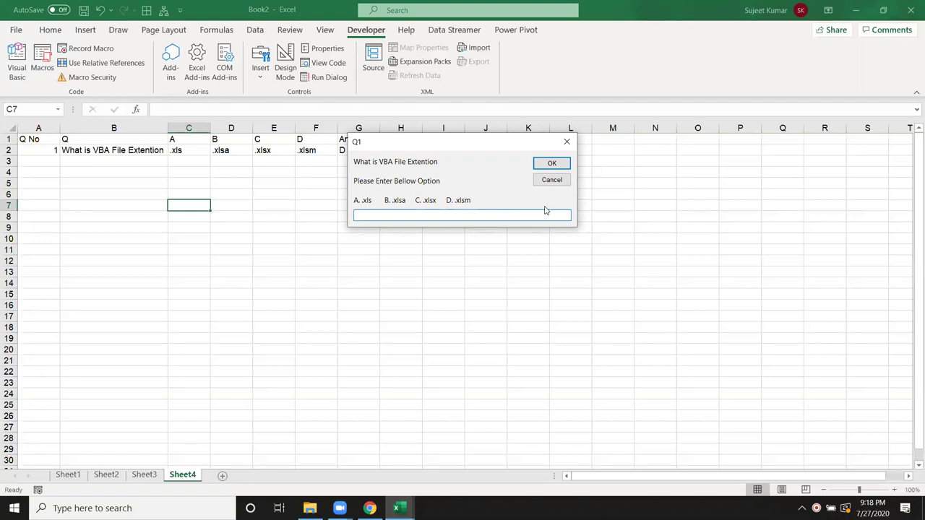
left_click(549, 180)
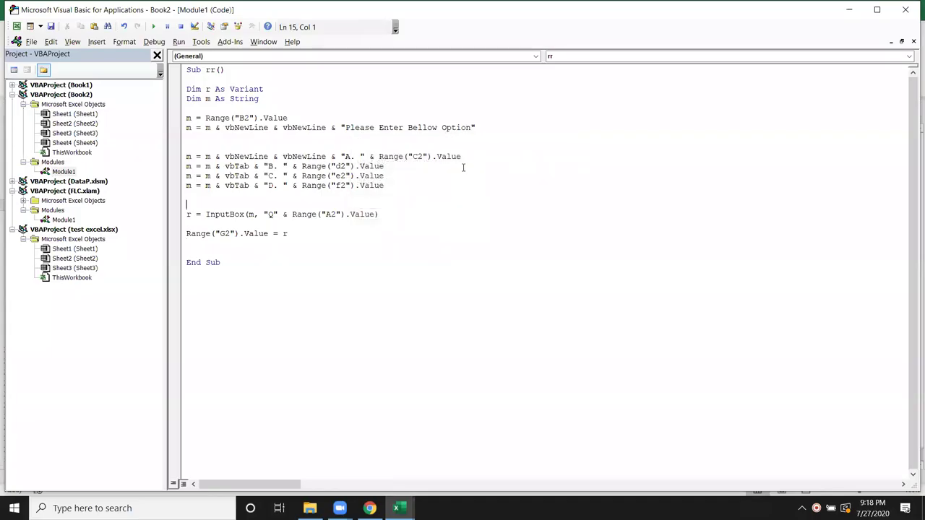
Add ,"N/A" as the InputBox default answer, then test and cancel the prompt
left_click(380, 214)
key("BackSpace")
type(",")
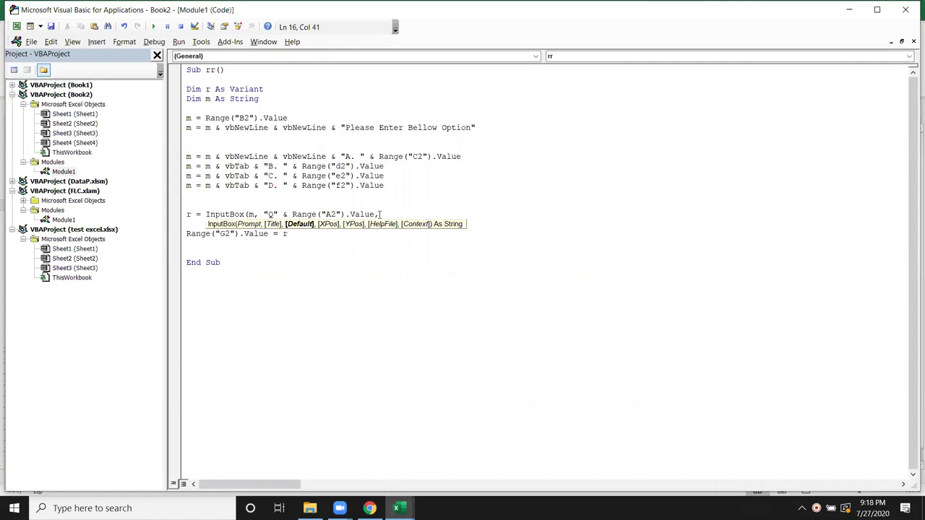
type("\"N/A\")")
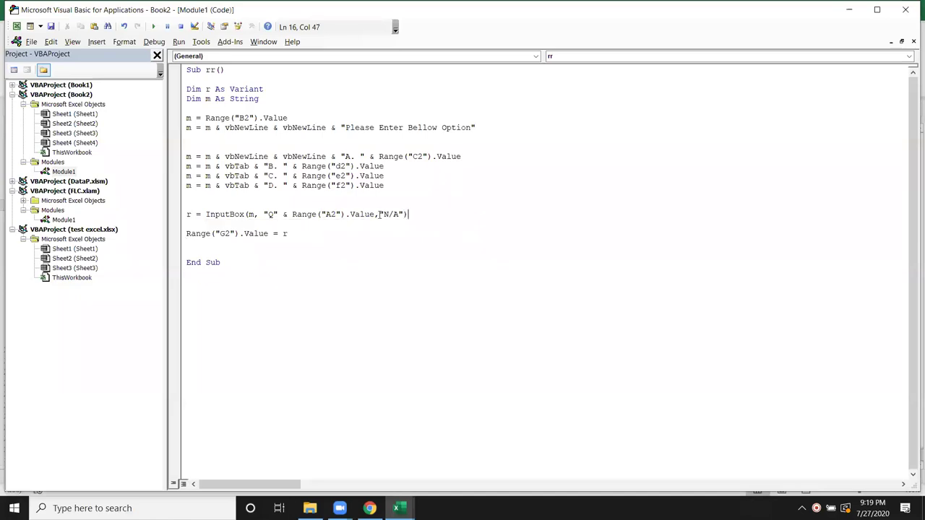
left_click(396, 250)
left_click(304, 205)
left_click(153, 27)
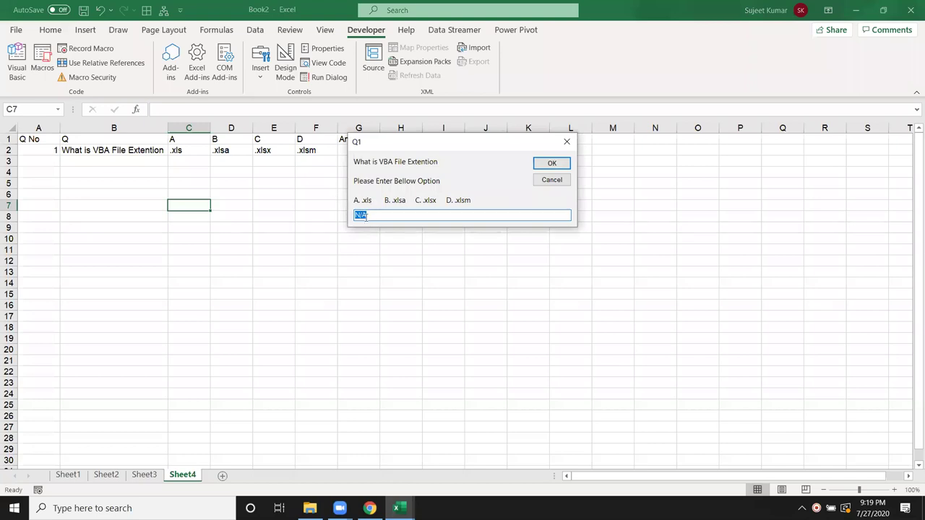
left_click(553, 180)
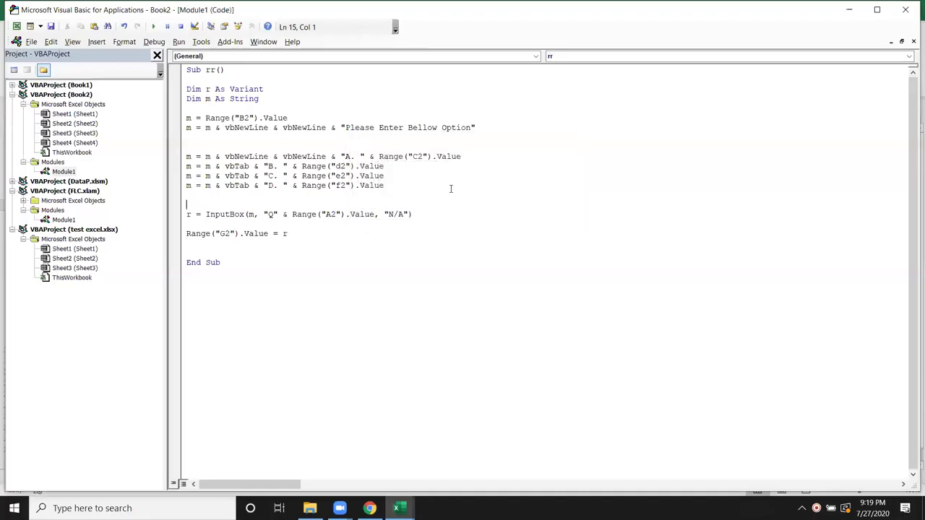
Return to the worksheet and select cell H8
left_click(326, 272)
key("alt")
left_click(433, 233)
key("F5")
left_click(416, 217)
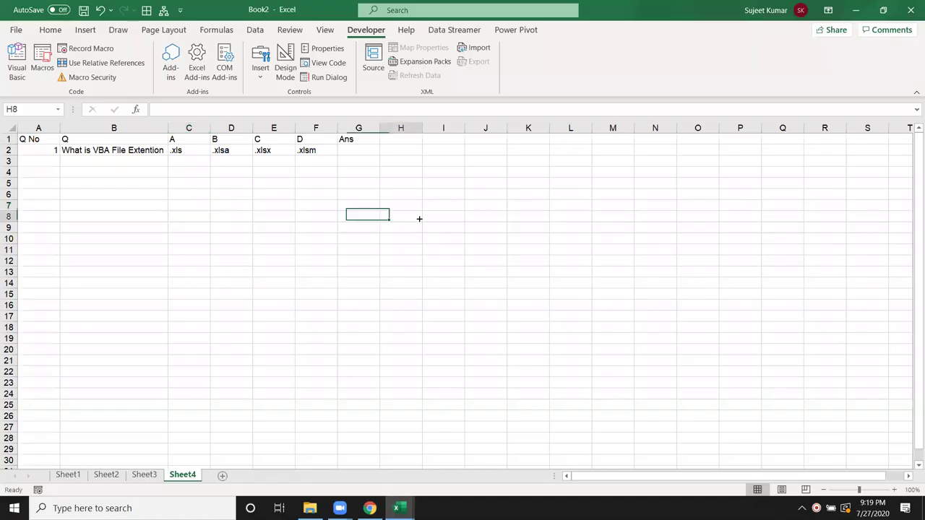
Start a SQRT formula in H8 over I4:M8, then abandon it
left_click(137, 110)
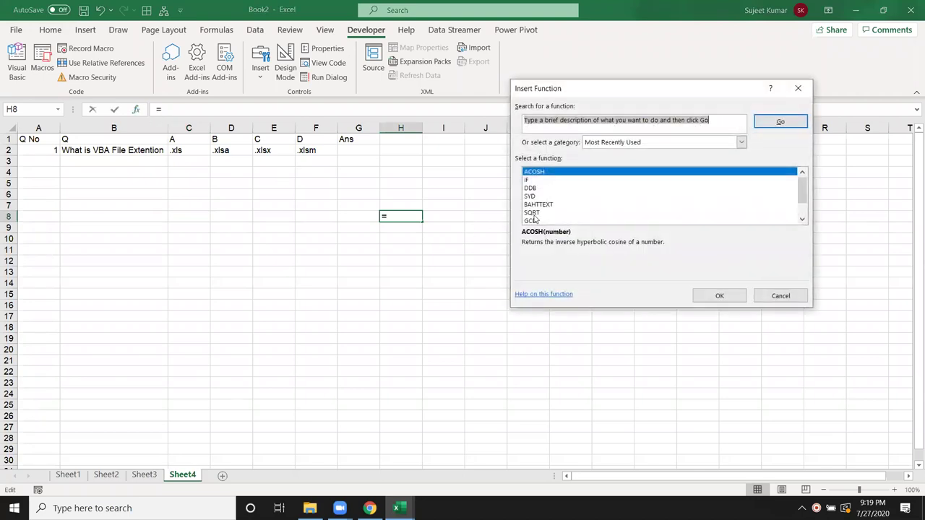
double_click(533, 213)
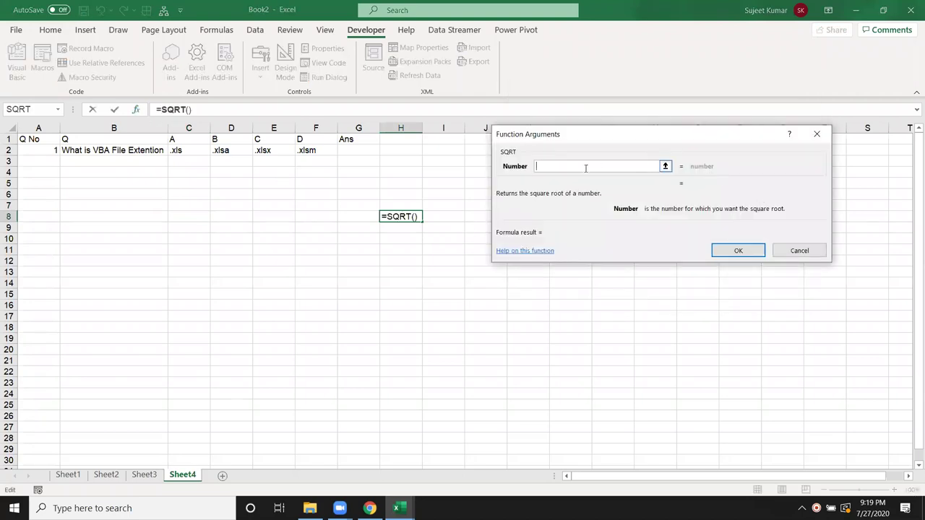
left_click(666, 167)
left_click(453, 175)
left_click_drag(453, 175, 622, 215)
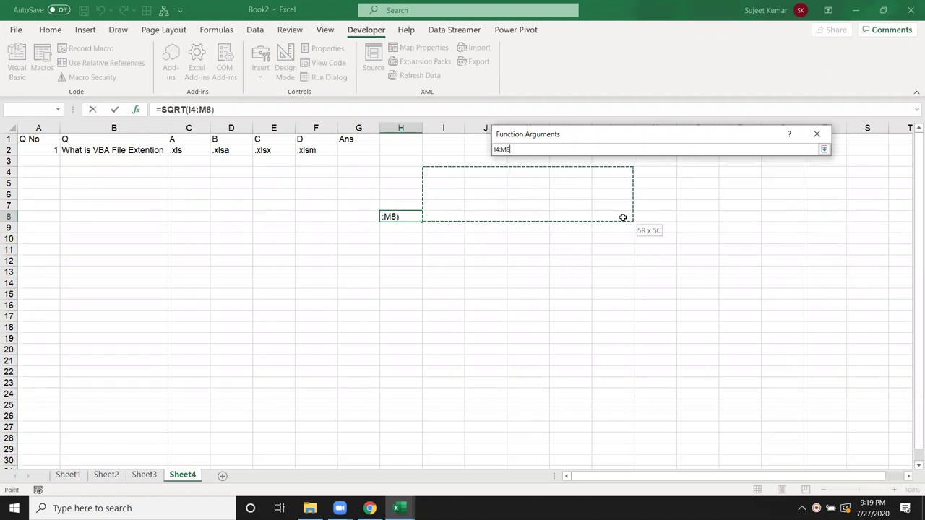
left_click(824, 150)
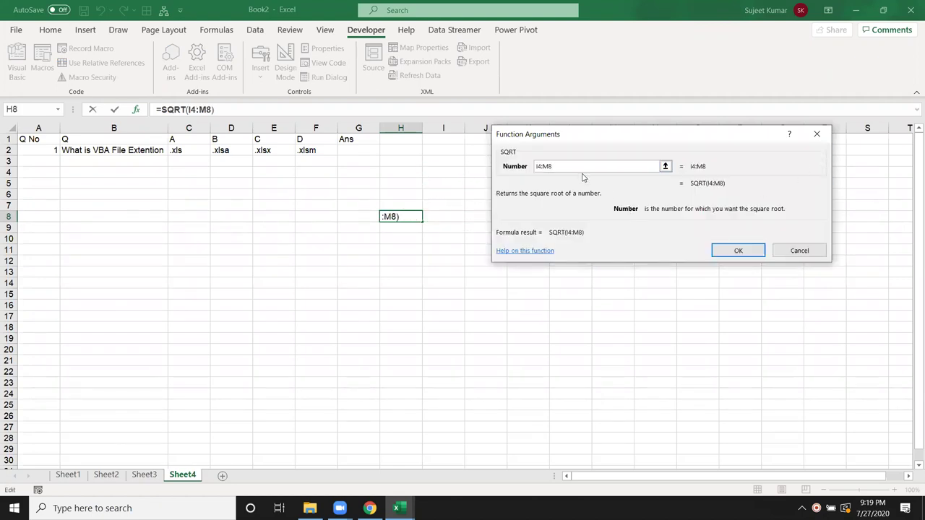
key("Escape")
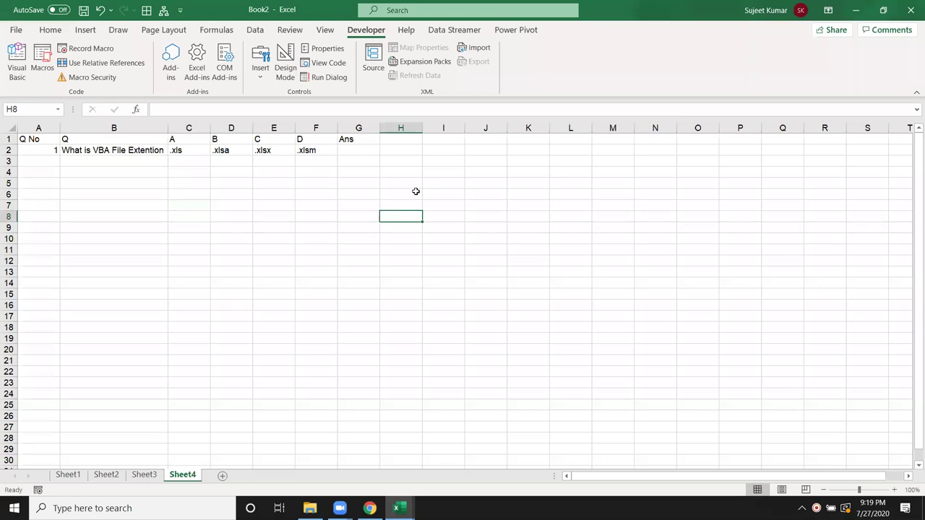
Add a new sheet and enter =RANDBETWEEN(10,90) in A1
left_click(222, 476)
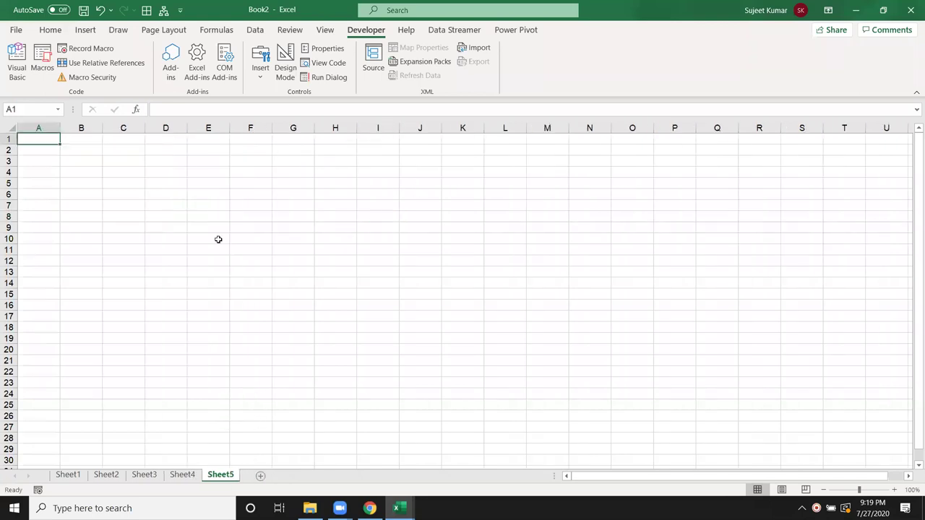
type("=ra")
key("Down")
key("Down")
key("Down")
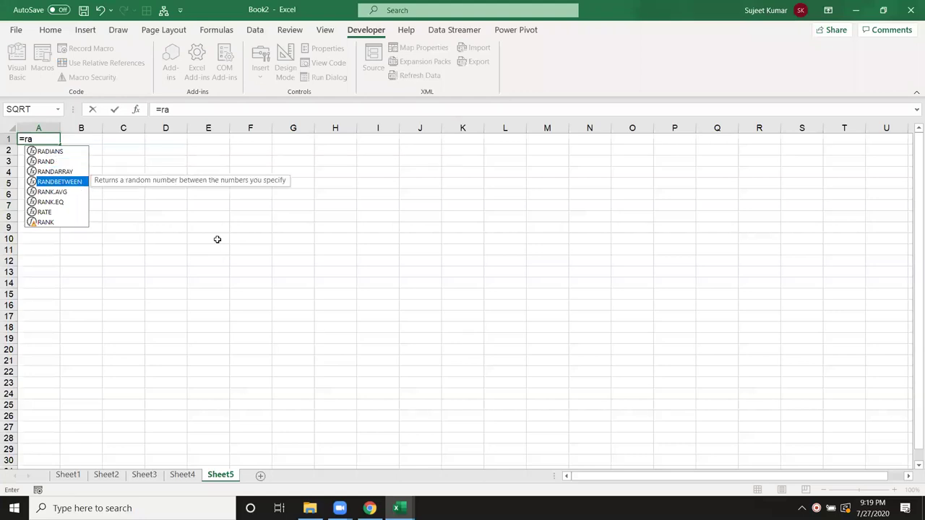
key("Tab")
type("10,80)")
left_click(220, 239)
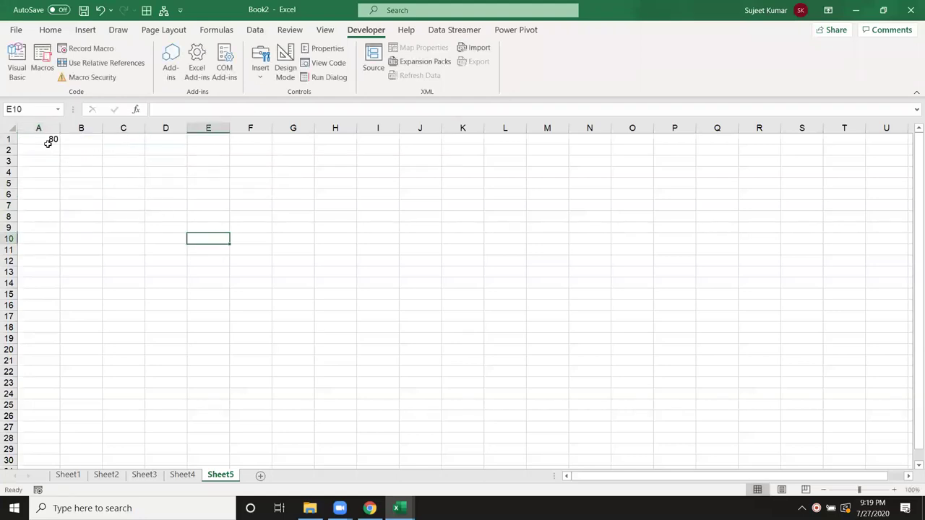
Fill the A1 formula across A1:J20 with Ctrl+D and Ctrl+R
left_click_drag(48, 141, 405, 354)
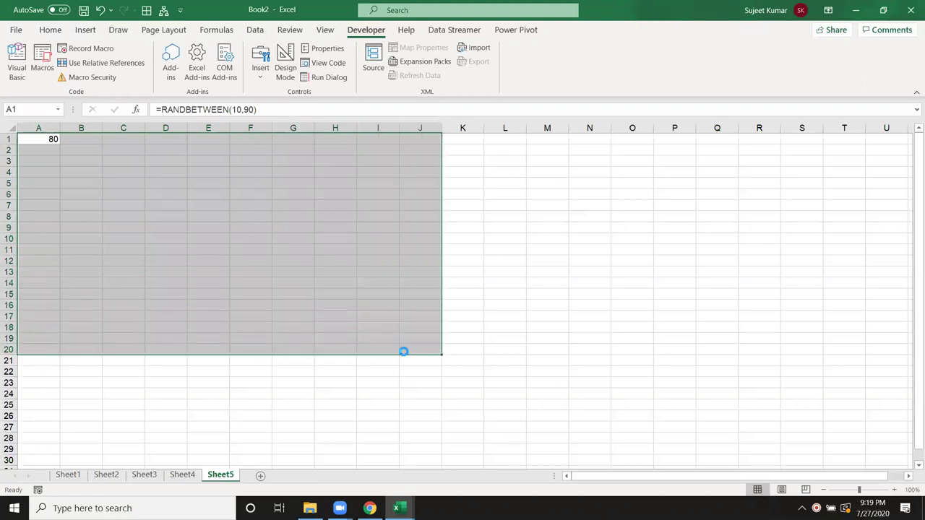
key("ctrl+d")
key("ctrl+r")
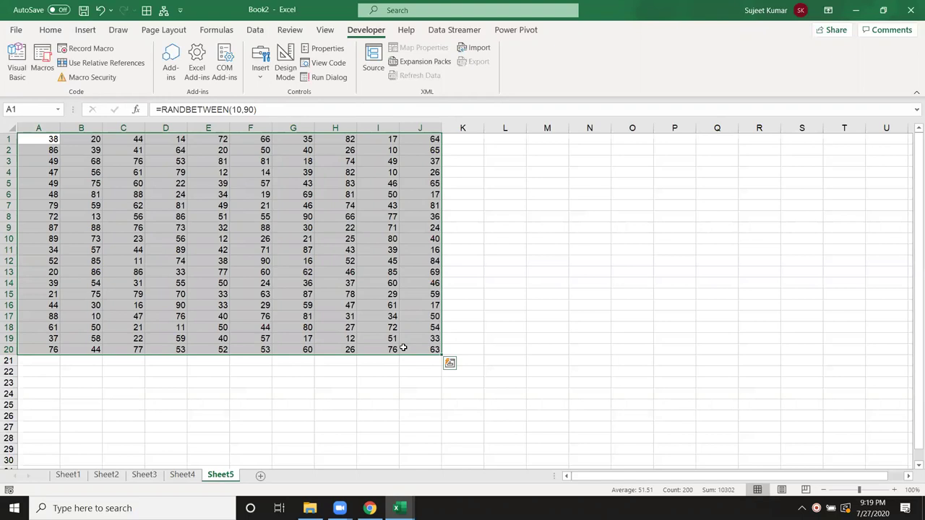
left_click(350, 273)
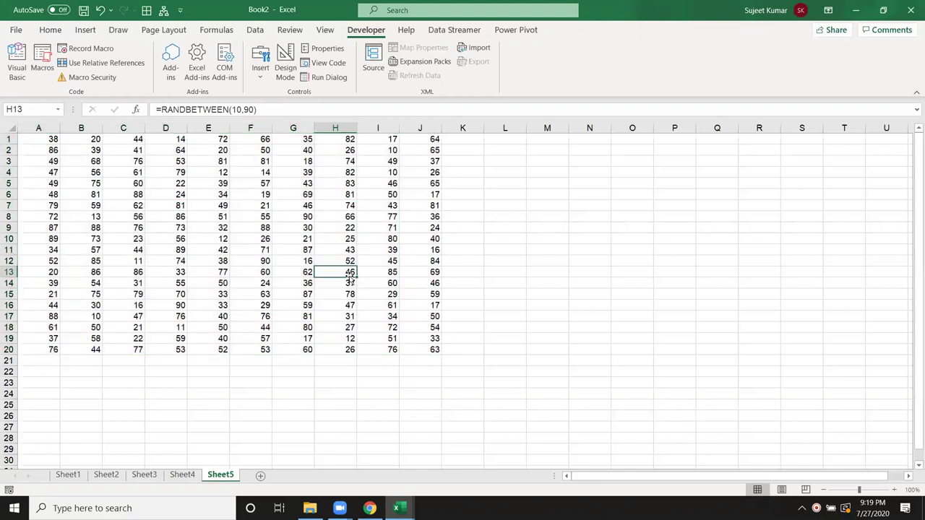
left_click(334, 210)
Add a new Sub tt() below the rr macro, declaring Dim r As Range
key("alt+F11")
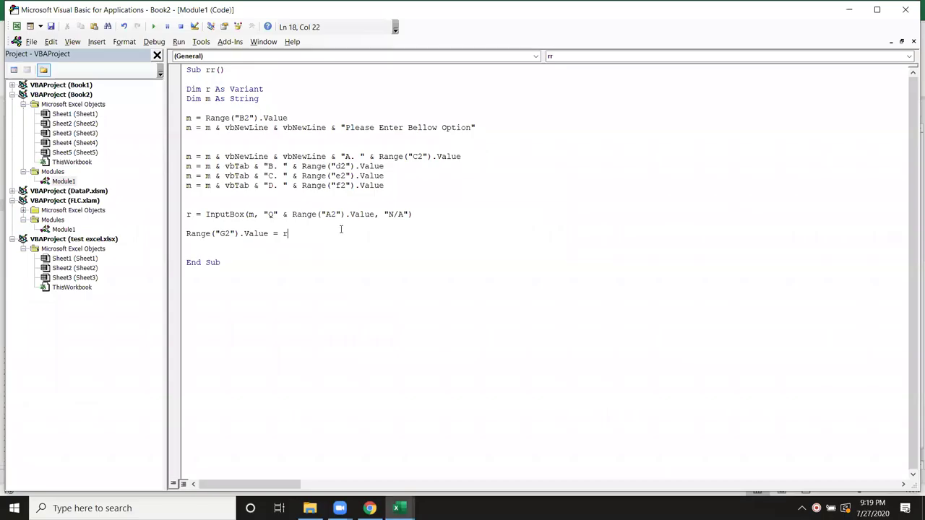
left_click(236, 293)
key("Return")
type("subtt()")
key("Return")
key("Return")
type("ring")
key("BackSpace")
key("BackSpace")
key("BackSpace")
key("BackSpace")
key("Return")
key("Return")
type("dim")
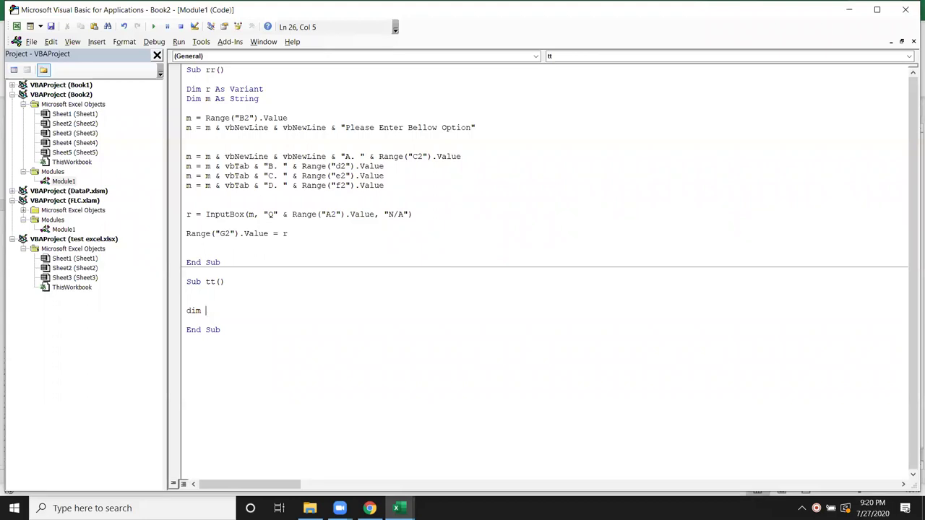
type("r a")
type("s r")
key("Tab")
key("Return")
key("Return")
Set r = Application.InputBox("Please select Area", "Range", Selection.Address, , , , , 8), then begin a MsgBox line
type("set ")
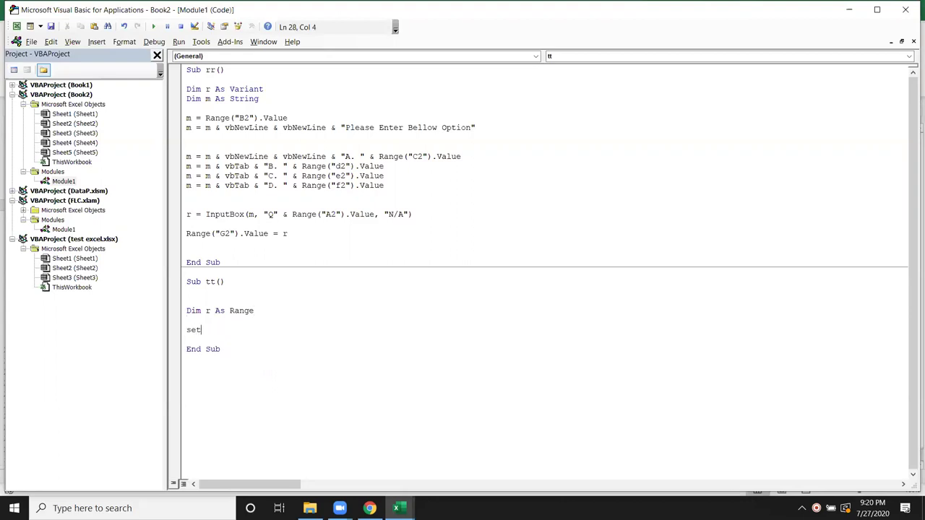
type("e")
key("BackSpace")
type("r ")
type("= application.in")
left_click(297, 349)
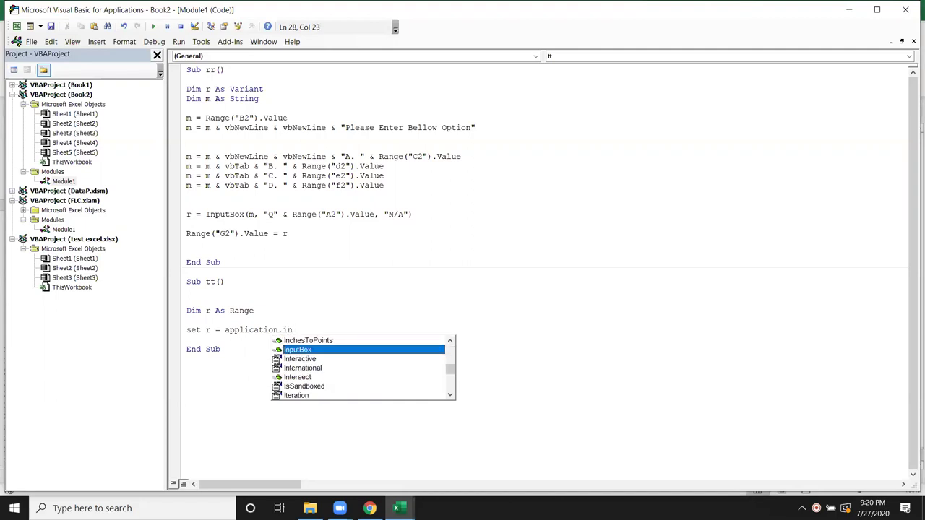
key("Tab")
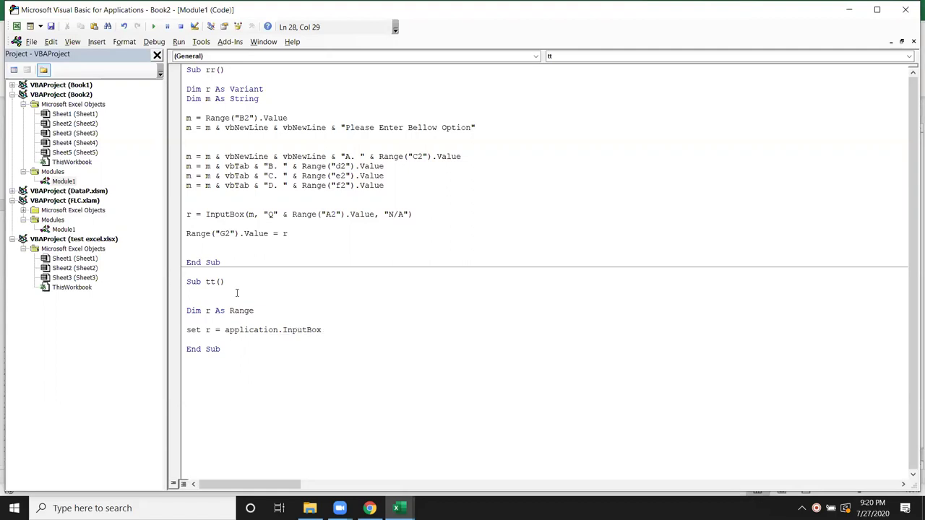
type("(\"Please ")
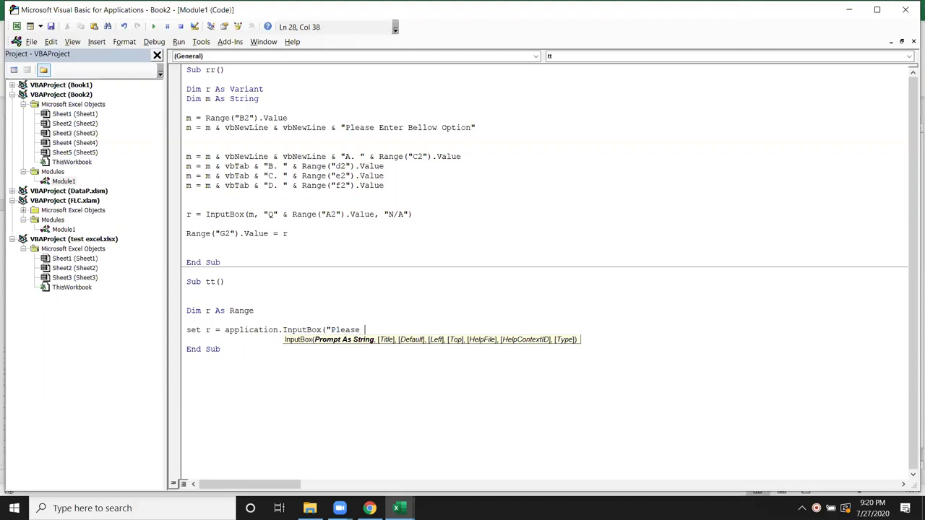
type("select ")
type("Area\",")
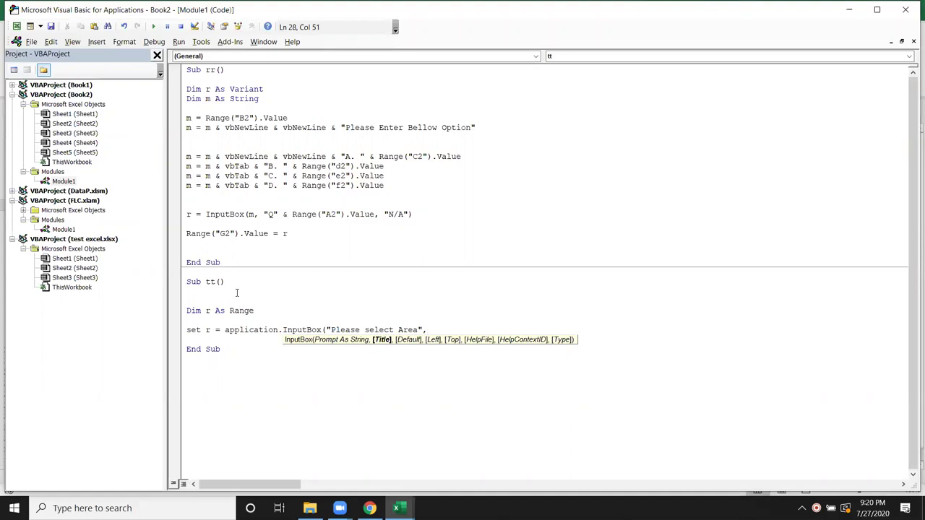
type("\"Range\",selection.")
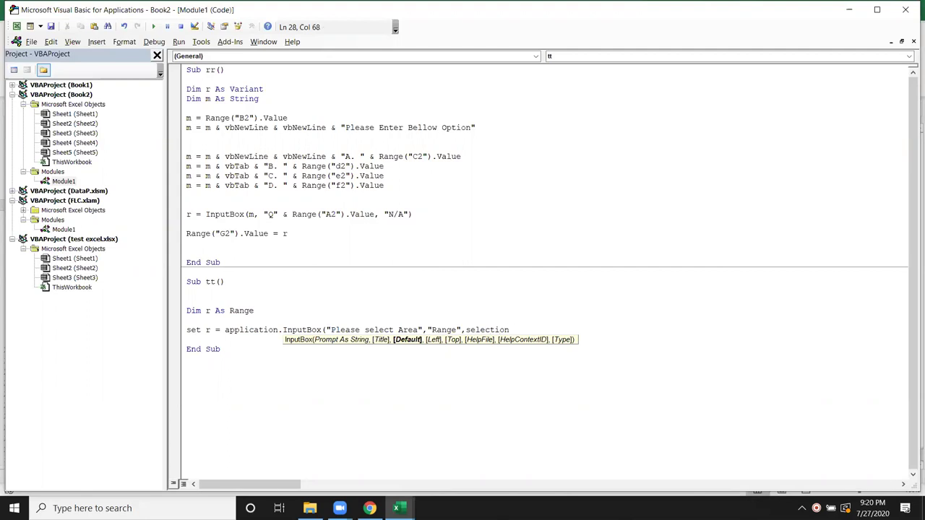
type("address,")
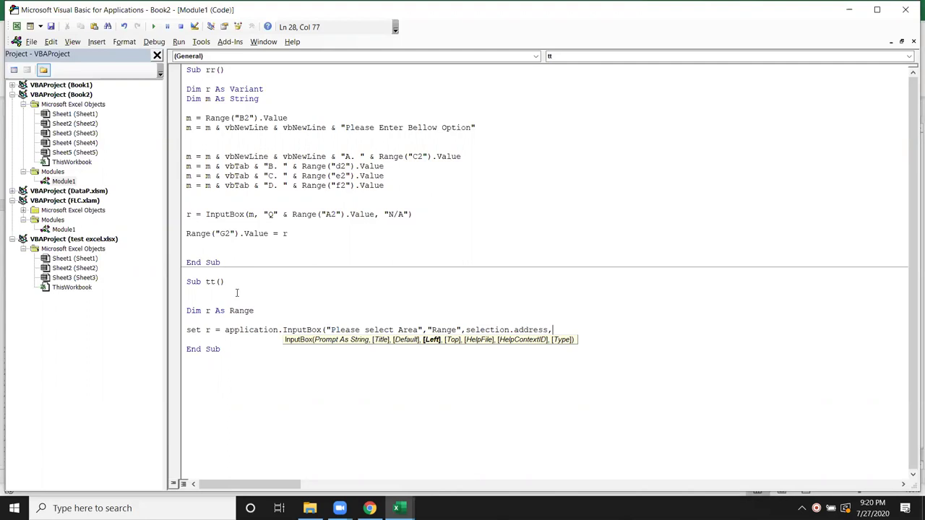
type(", , , , 8")
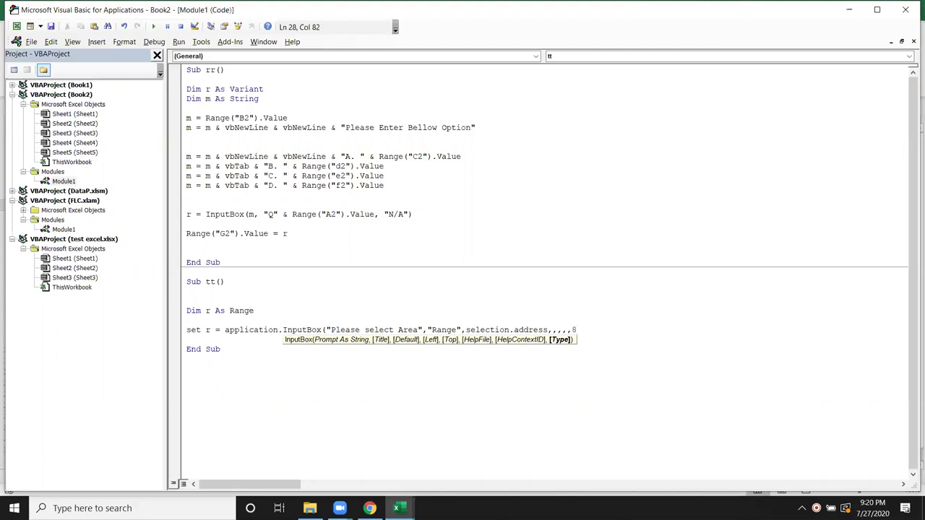
type(")")
left_click(215, 359)
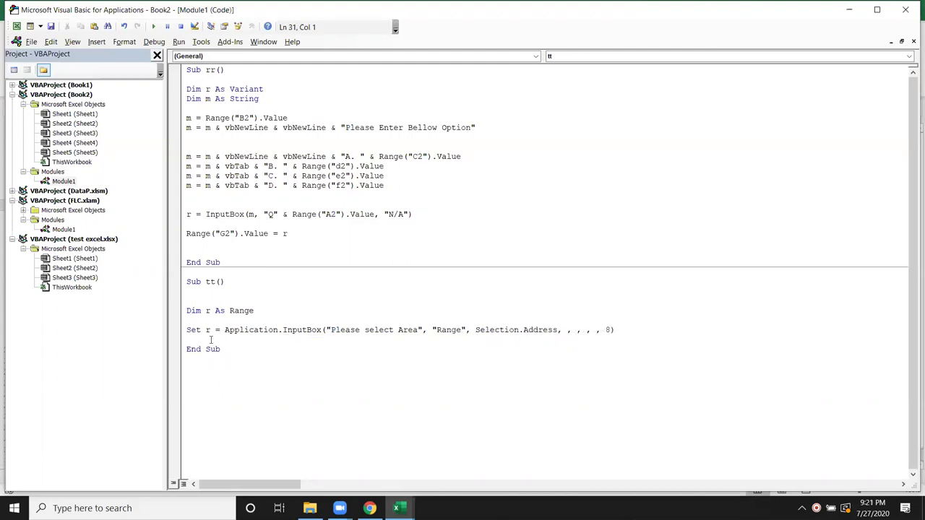
key("Return")
type("msgbox application.wo")
Finish the line as MsgBox Application.WorksheetFunction.Sum(r)
key("Down")
key("Tab")
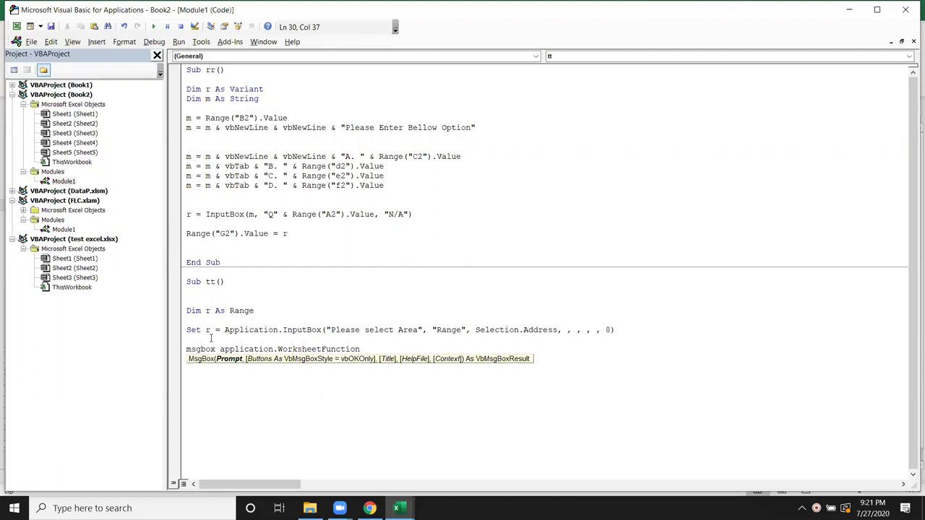
type(".sum")
key("Tab")
type("(r)")
left_click(219, 397)
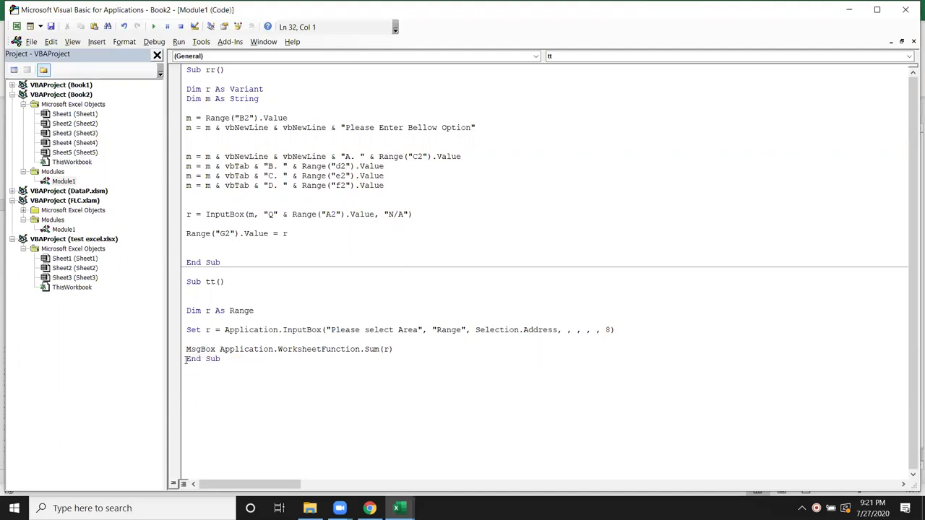
Test-run tt, cancel the Range prompt and end the run after the error
left_click(189, 301)
left_click(153, 27)
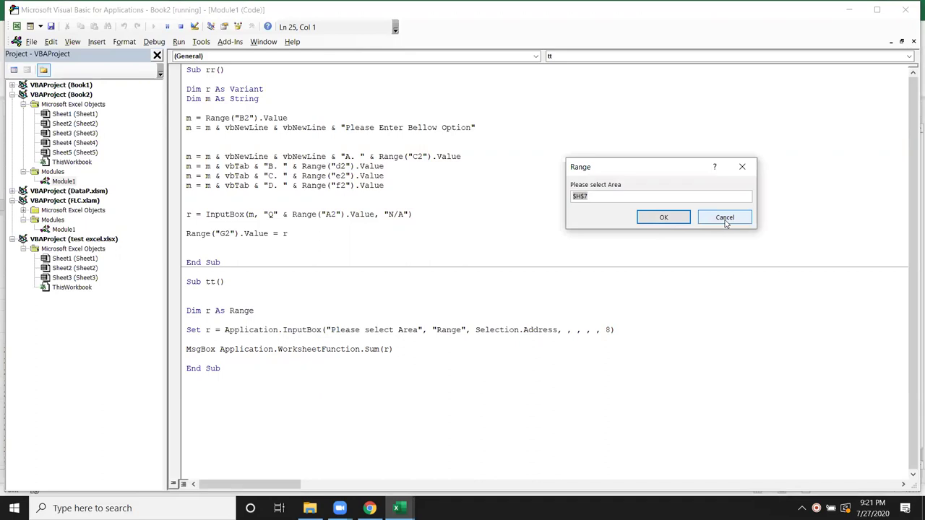
left_click(724, 219)
left_click(437, 232)
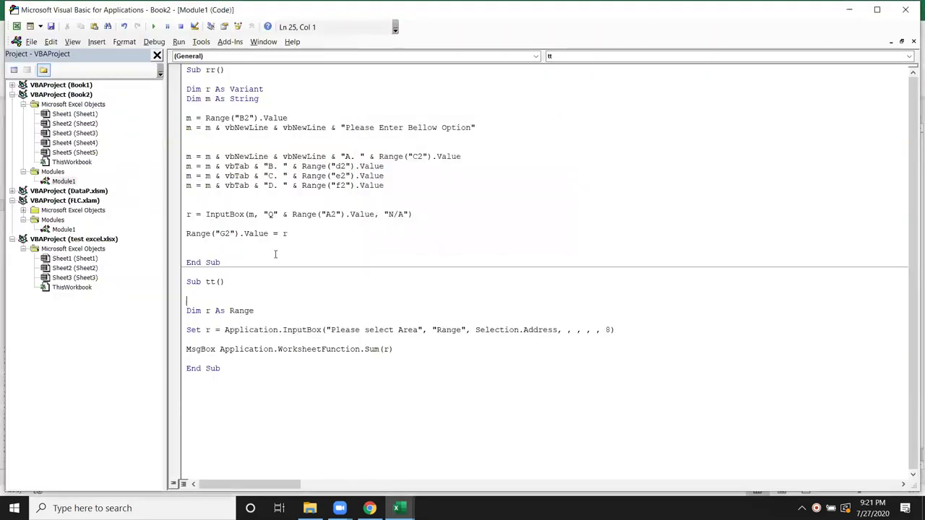
Run macro tt from the Macros list on range E5:I13 and dismiss the 2353 total
key("alt+F11")
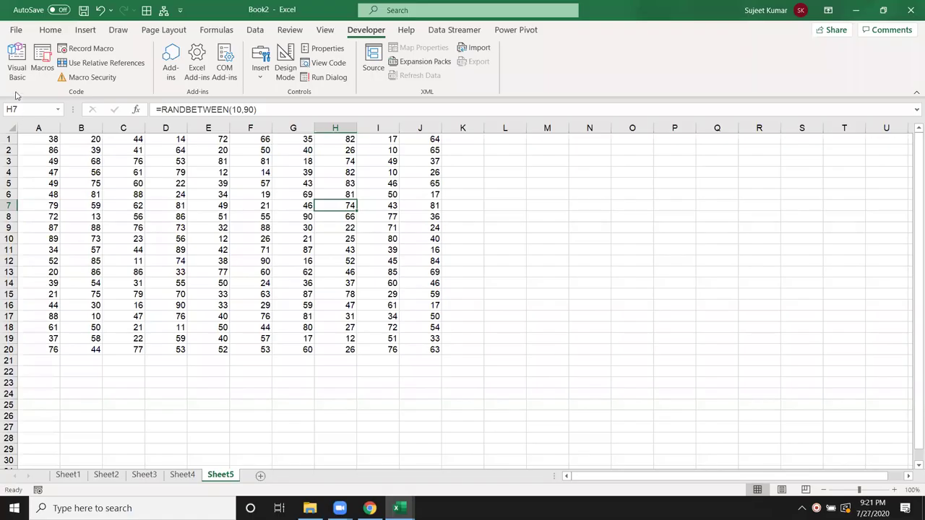
left_click_drag(79, 184, 170, 238)
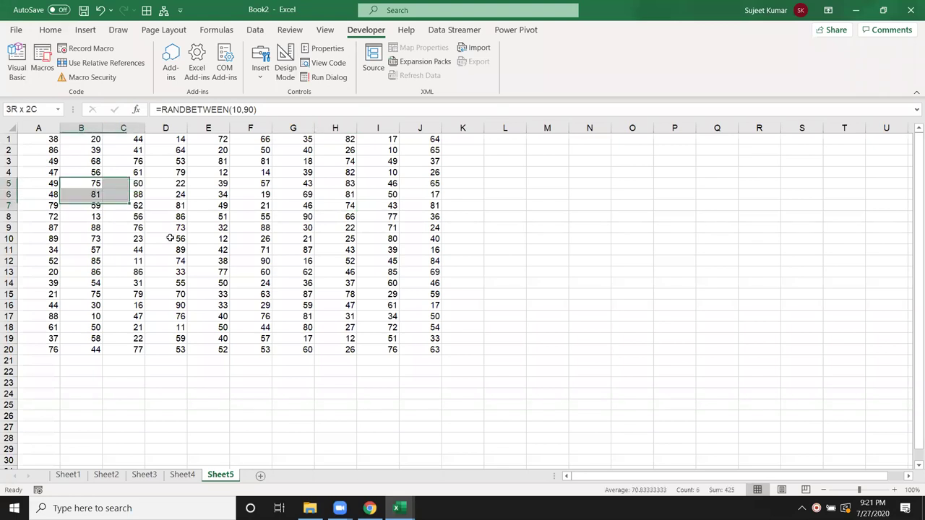
left_click(42, 72)
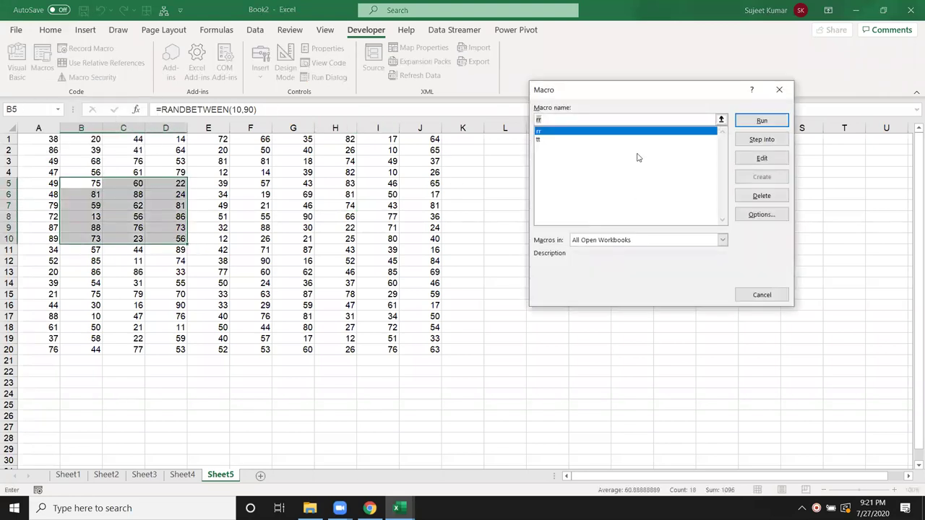
left_click(562, 140)
left_click(762, 121)
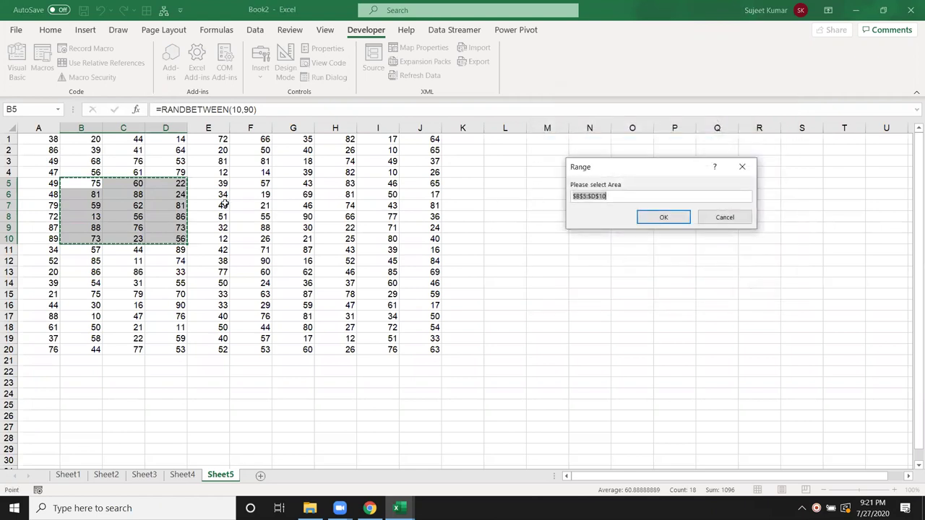
left_click_drag(213, 182, 393, 271)
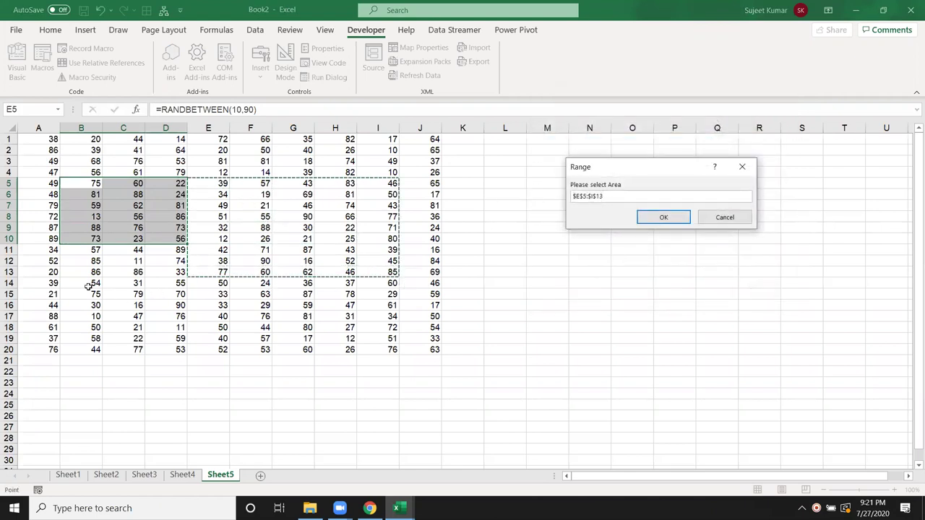
left_click(652, 216)
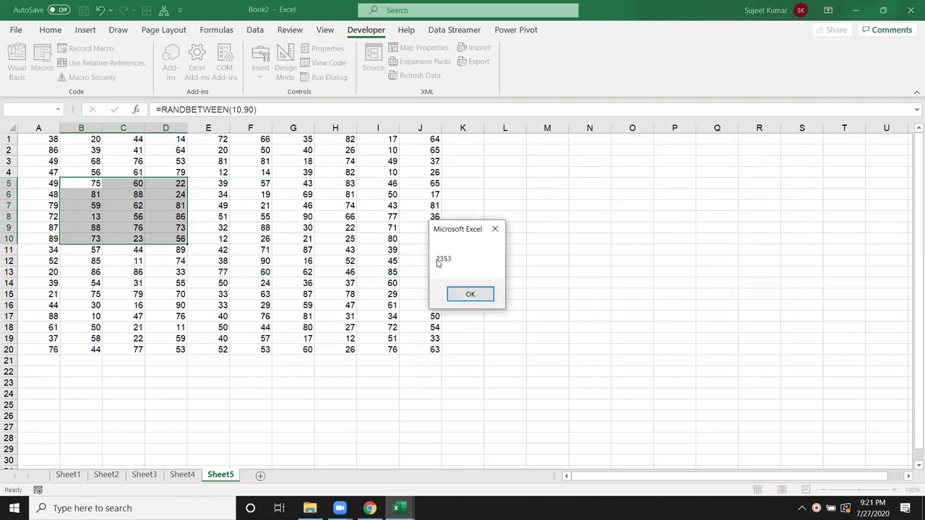
left_click(466, 293)
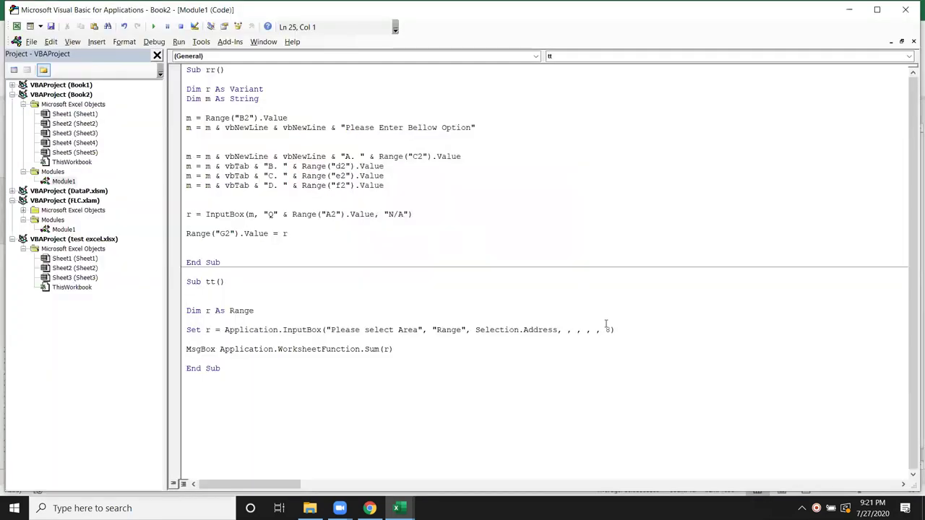
double_click(609, 330)
left_click_drag(256, 368, 186, 69)
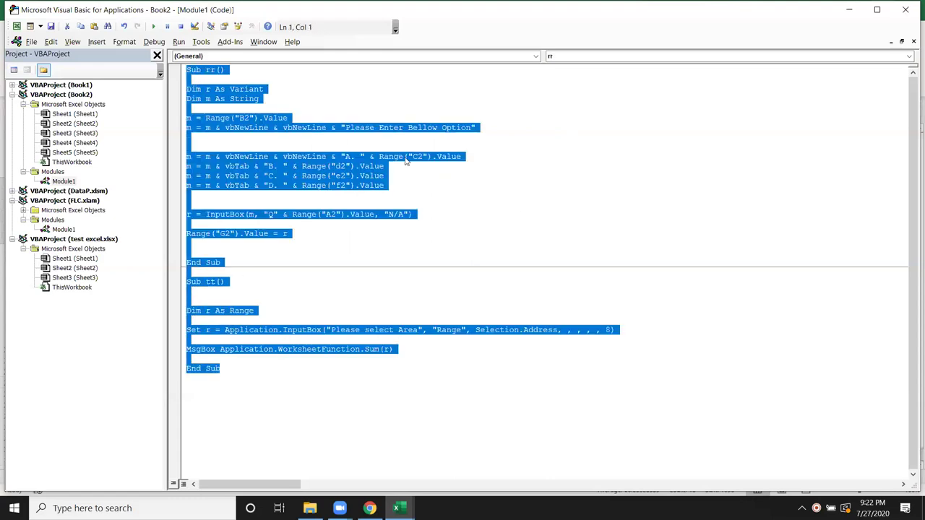
left_click(459, 167)
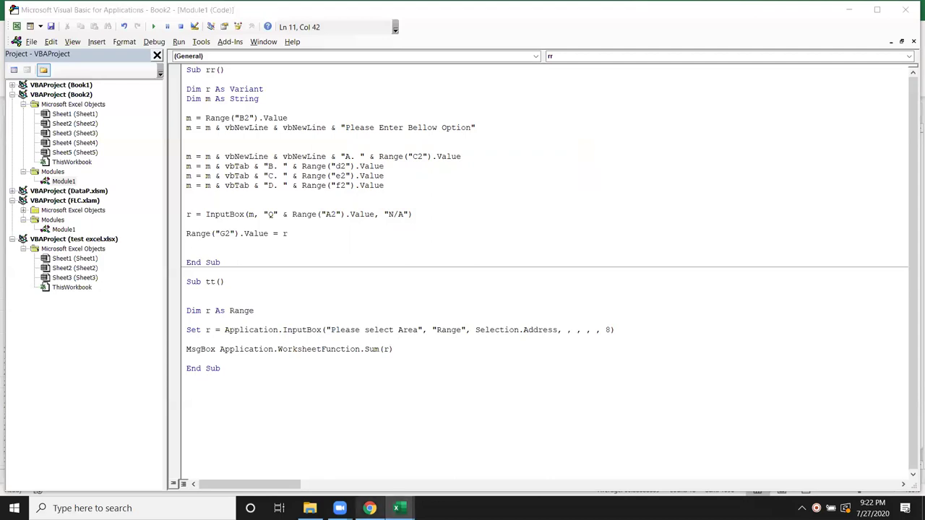
Load WhatsApp Web in a new Chrome tab by typing 'we', then return to the VBA editor's G2 line
left_click(369, 508)
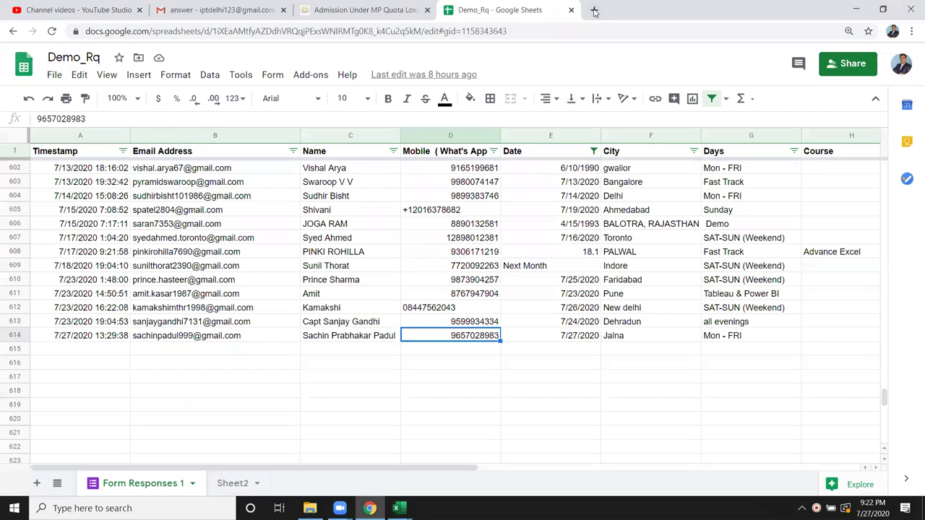
left_click(594, 10)
type("we")
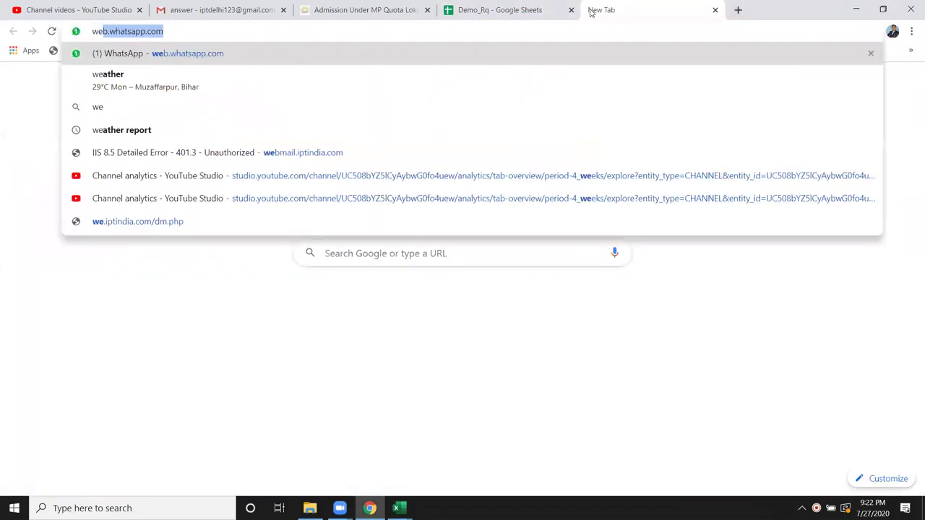
key("Return")
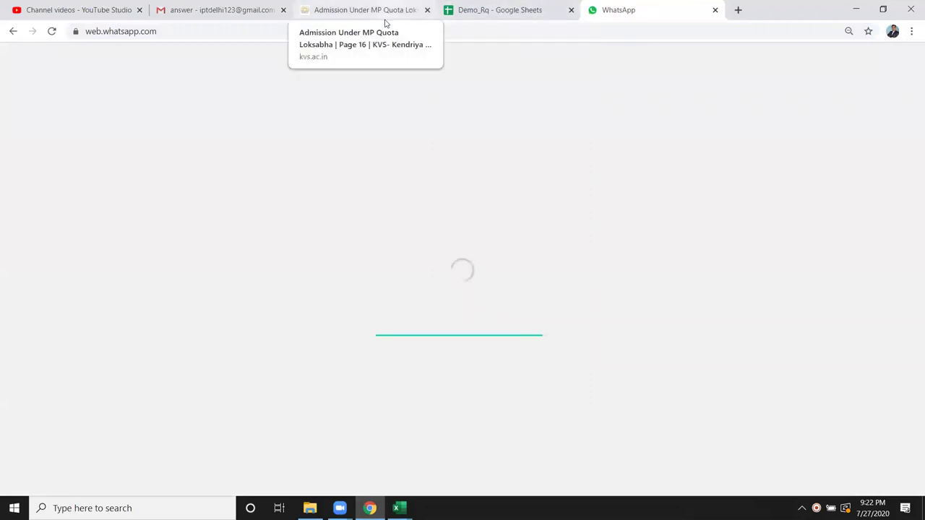
key("alt+Tab")
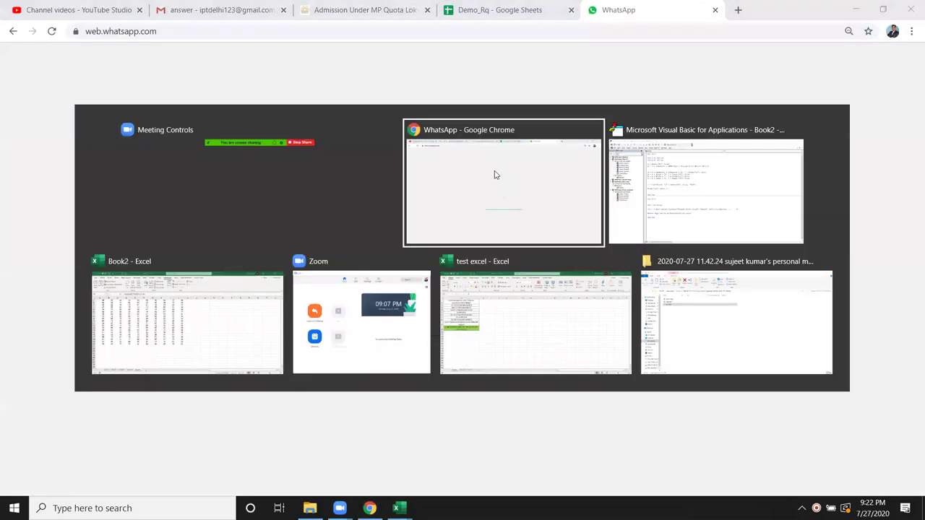
left_click(362, 233)
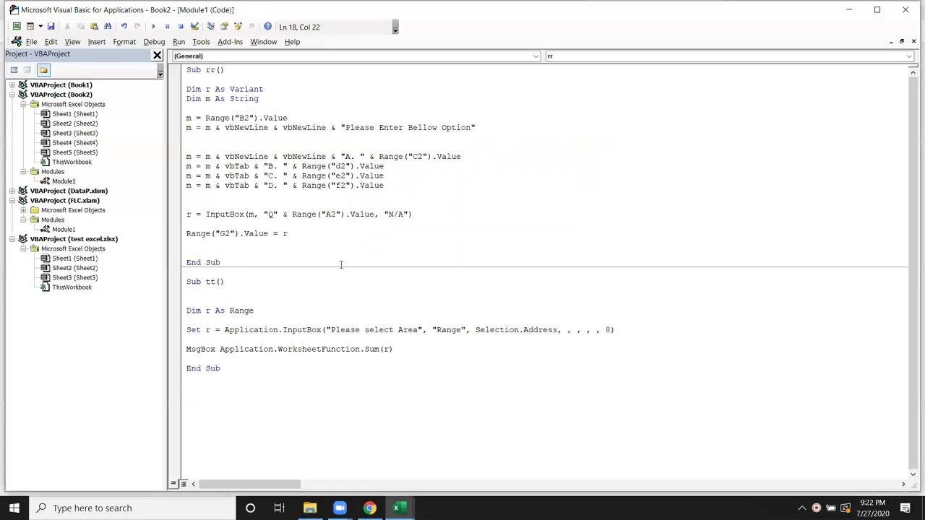
left_click_drag(289, 368, 176, 211)
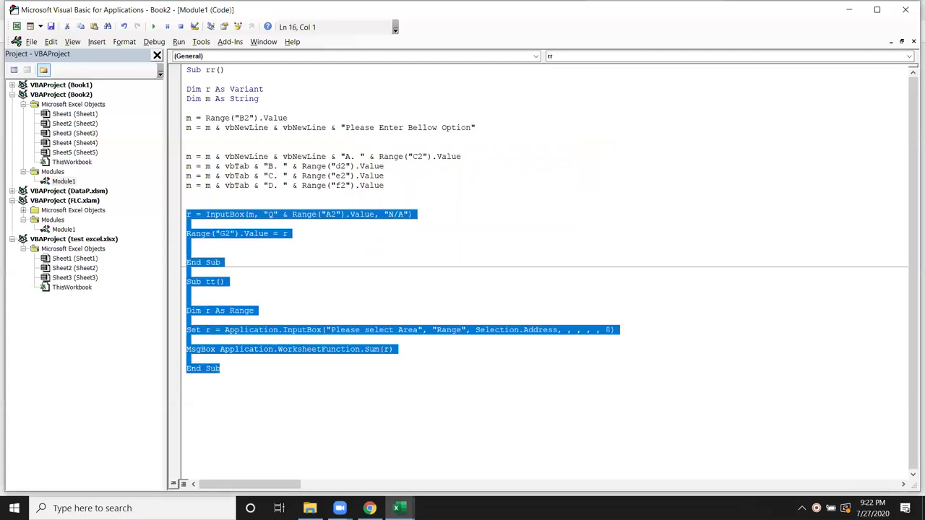
left_click(397, 508)
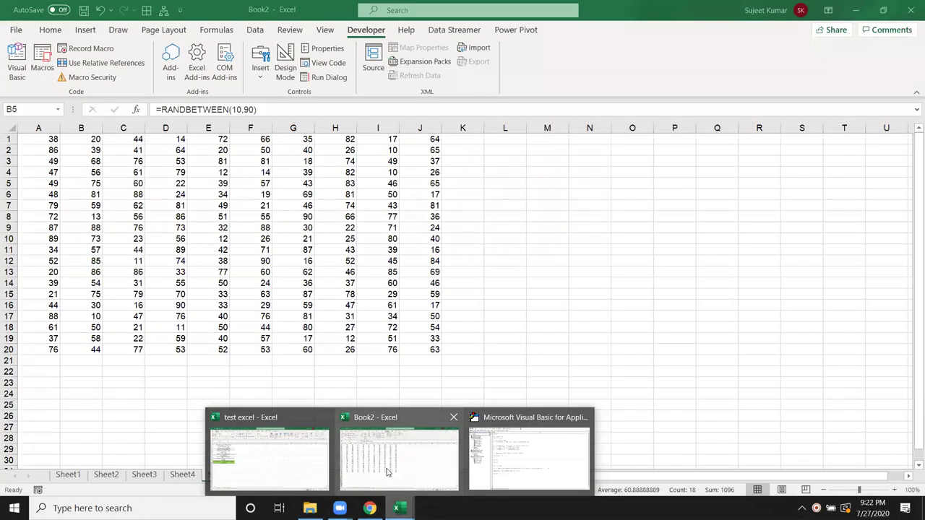
left_click(387, 471)
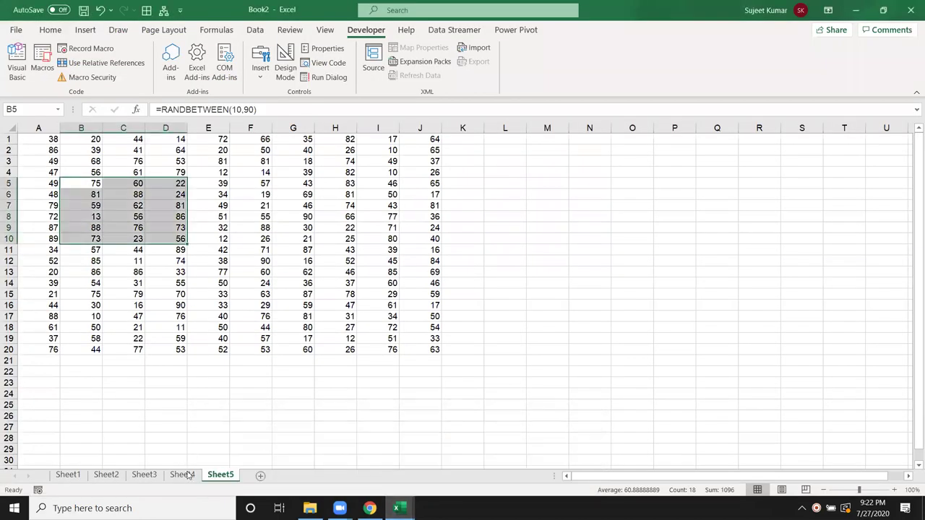
left_click(186, 475)
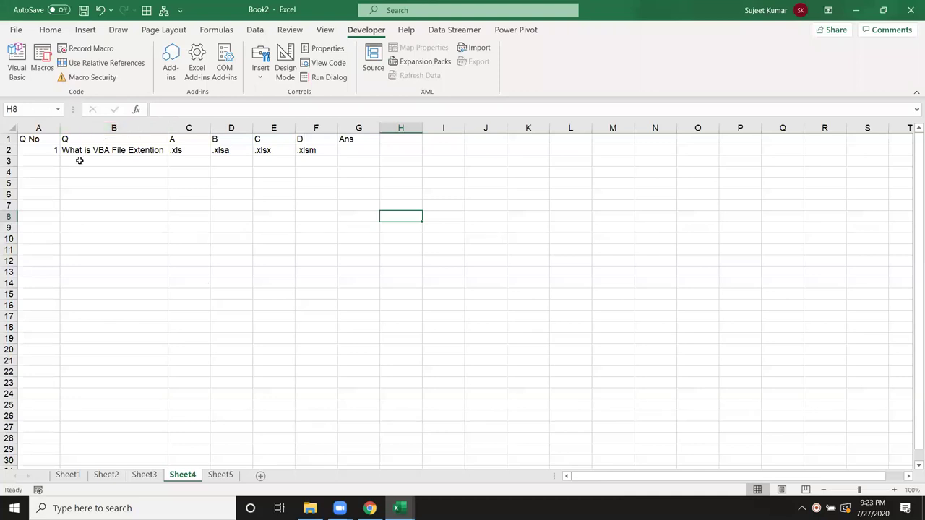
mouse_move(26, 156)
left_mouse_down()
mouse_move(293, 303)
mouse_move(322, 427)
left_mouse_up()
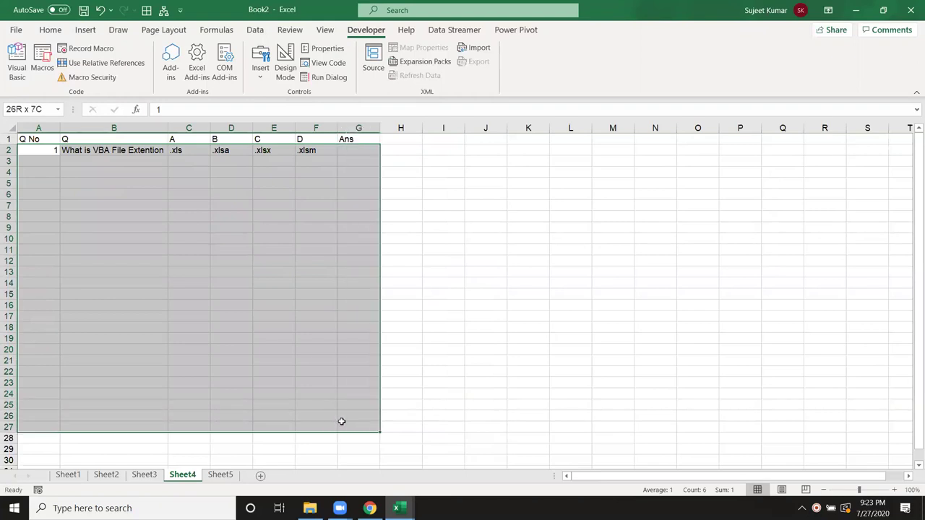
mouse_move(322, 427)
left_mouse_down()
mouse_move(33, 325)
mouse_move(36, 244)
left_mouse_up()
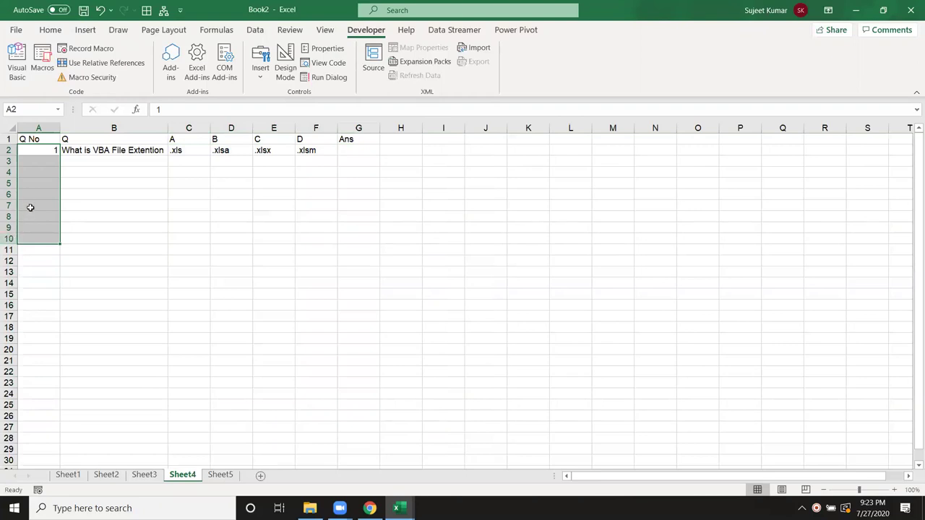
left_click_drag(101, 184, 101, 209)
left_click_drag(202, 164, 264, 240)
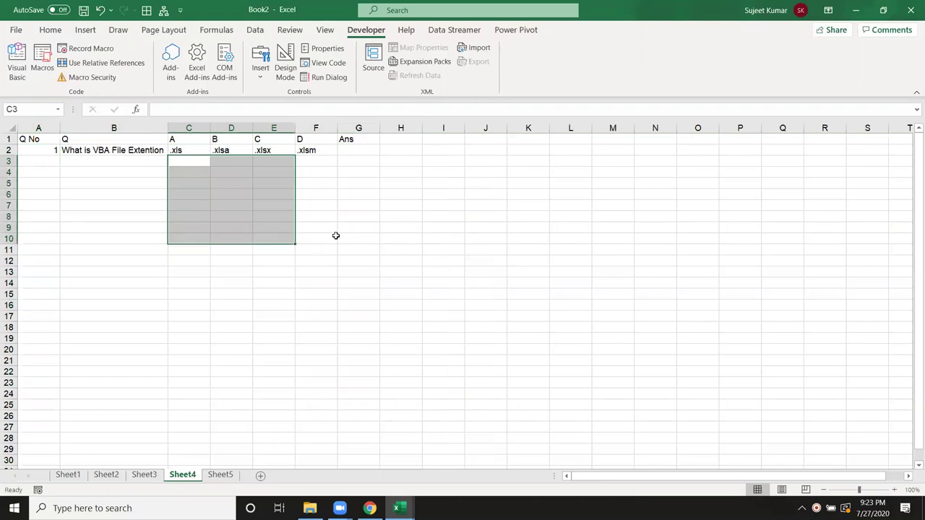
left_click_drag(345, 250, 354, 153)
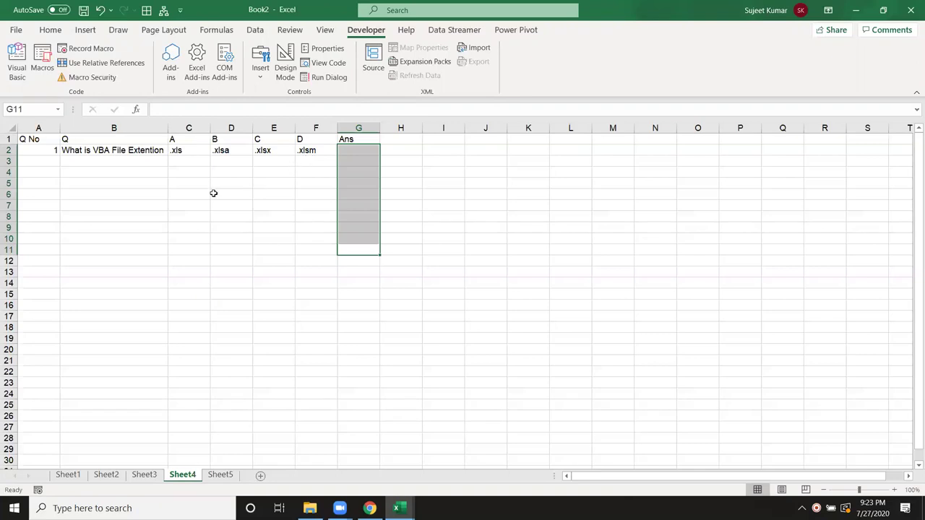
left_click(137, 174)
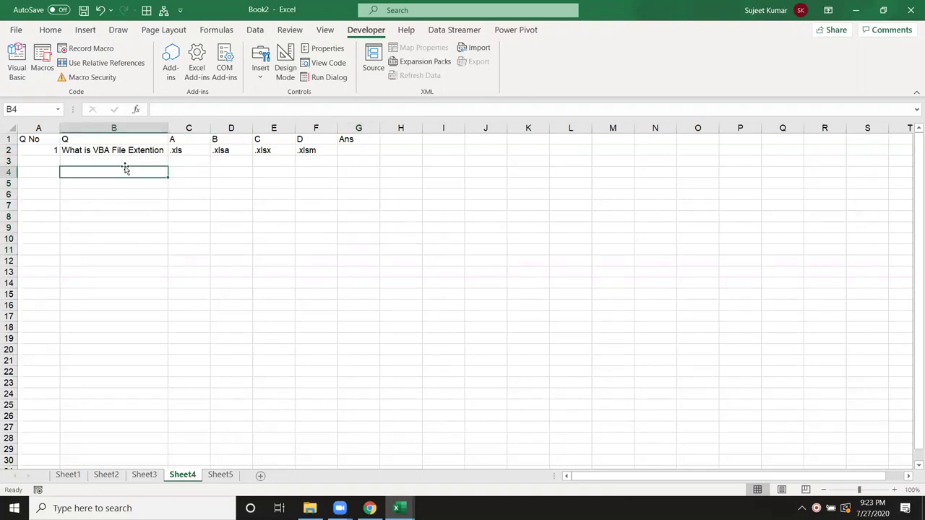
key("alt+F11")
left_click(271, 156)
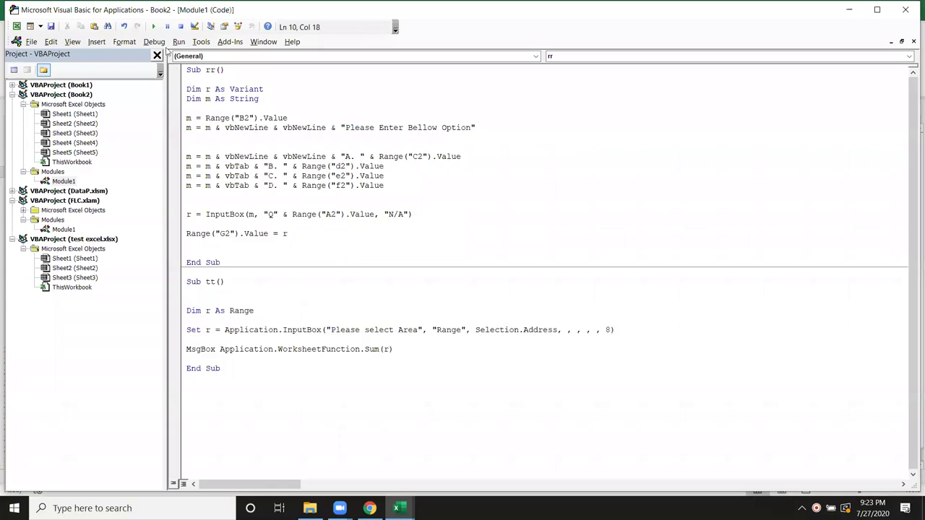
Run the rr quiz macro and answer .xlsx in the InputBox
left_click(154, 26)
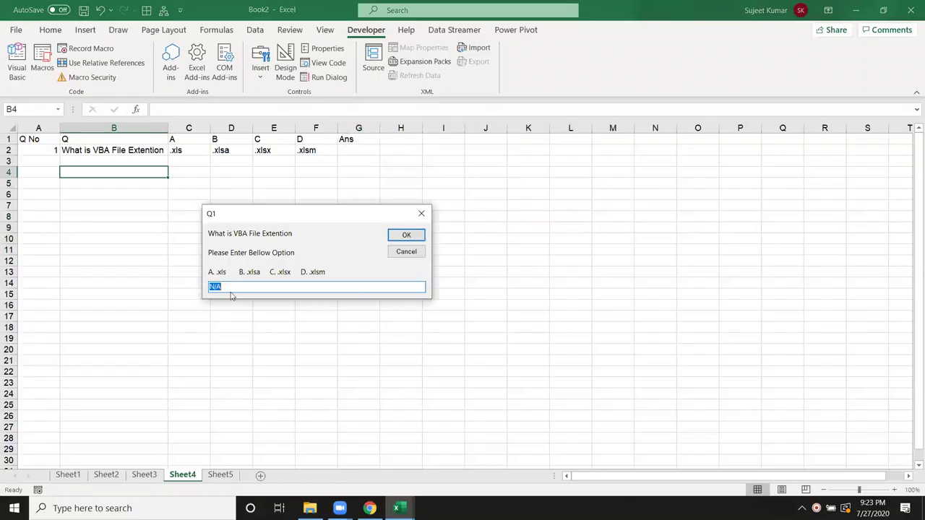
type(".xlsx")
left_click(415, 236)
Clear the .xlsx answer from G2 in the workbook and select headers C1:F1
key("alt+F11")
left_click_drag(358, 152, 359, 161)
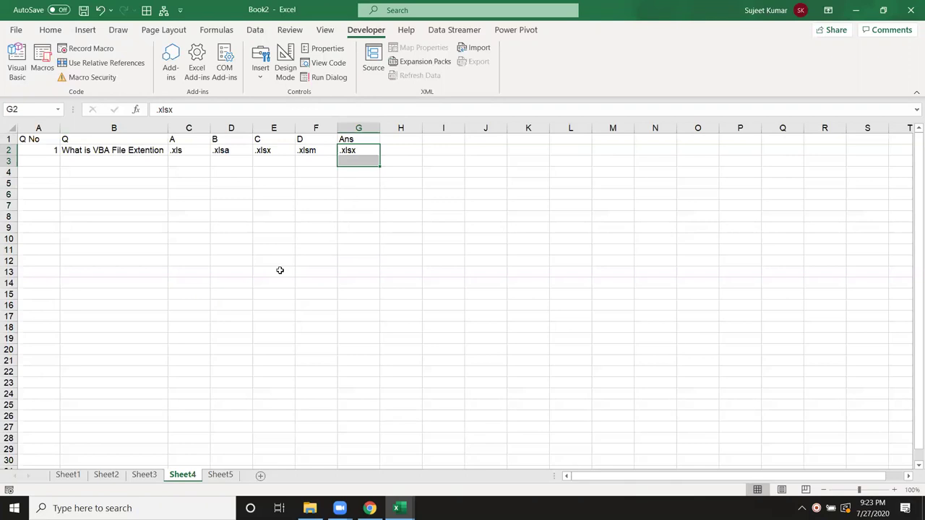
key("Delete")
left_click_drag(187, 142, 298, 143)
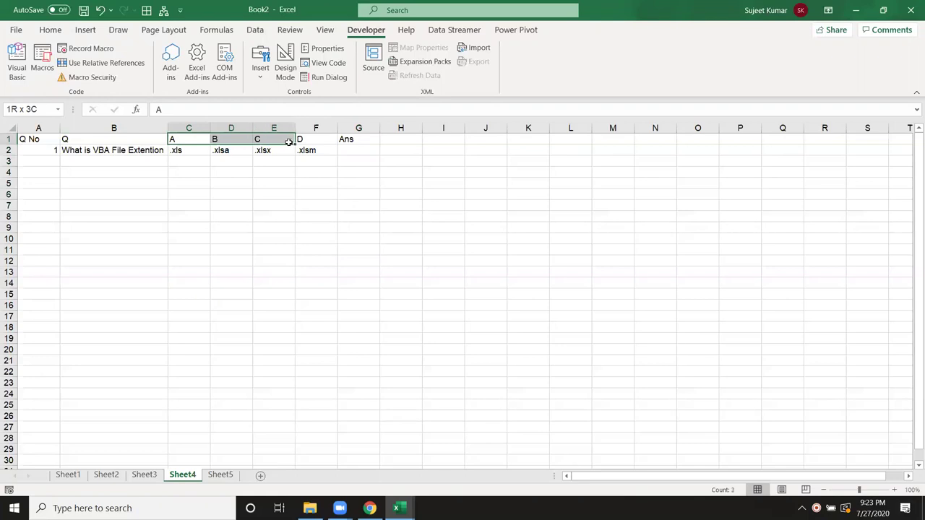
Switch between workbook and VBA editor, select all module code, then bring Chrome's WhatsApp Web forward
key("alt+F11")
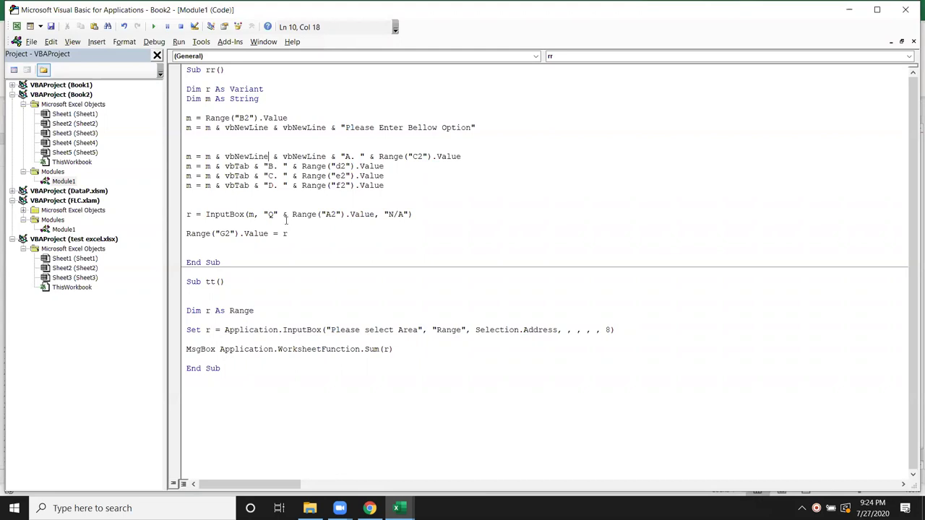
key("alt+F11")
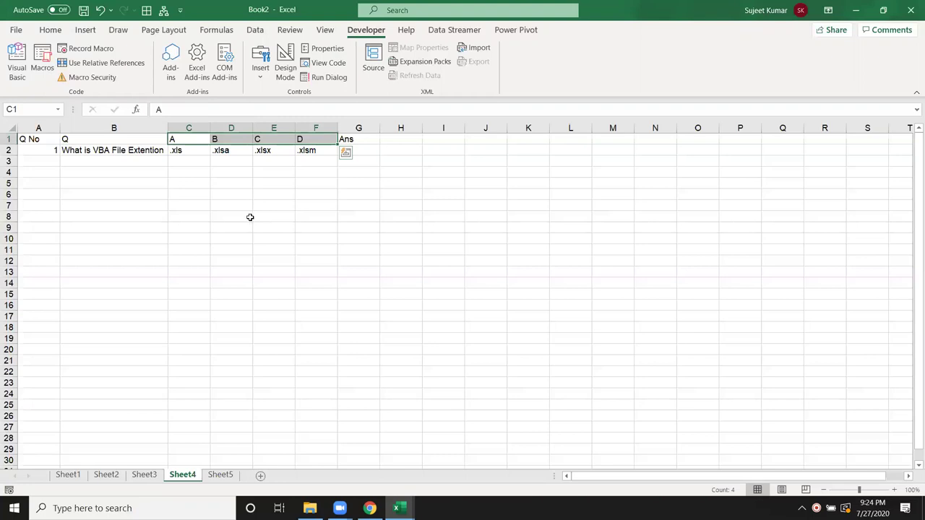
key("alt+F11")
left_click(256, 195)
key("ctrl+a")
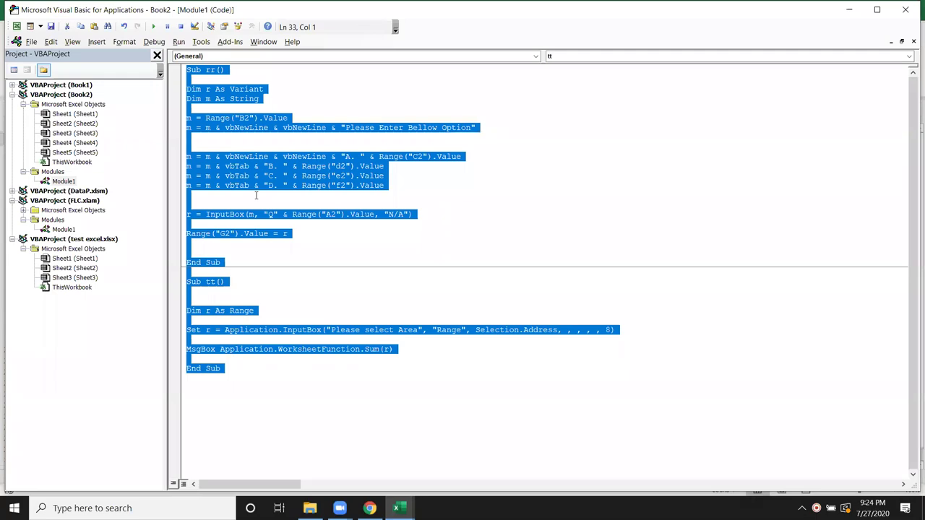
key("alt+F11")
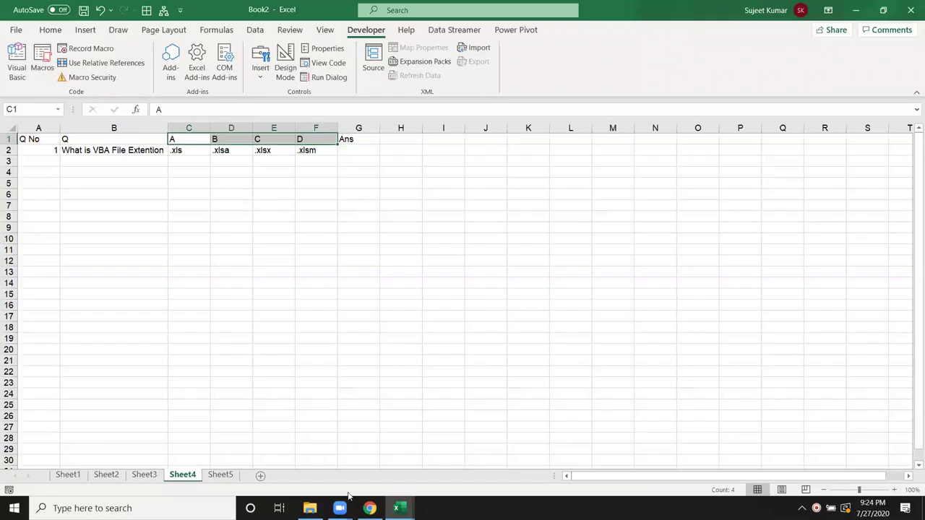
left_click(369, 508)
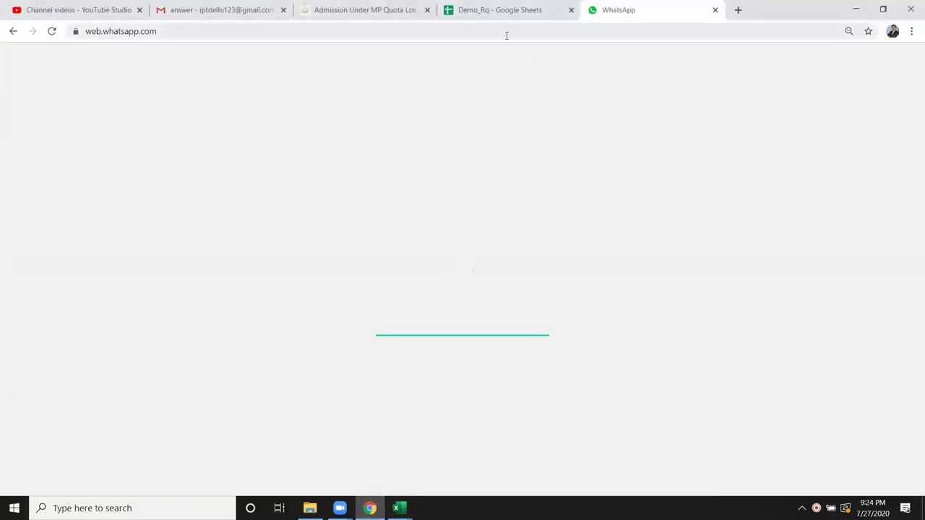